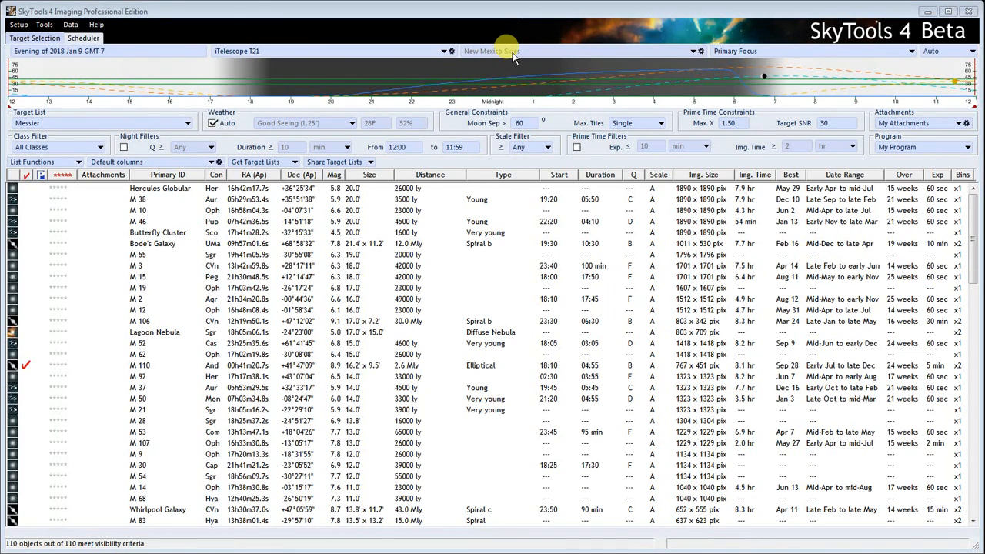
Keep the binning on Auto and view the nightly altitude curves of Hercules Globular and M 38.
left_click(943, 54)
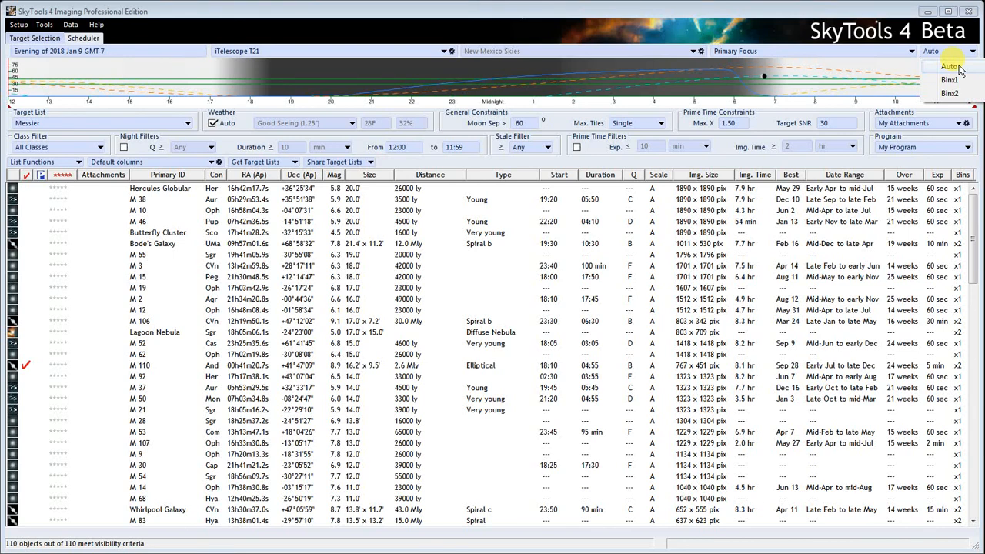
left_click(958, 69)
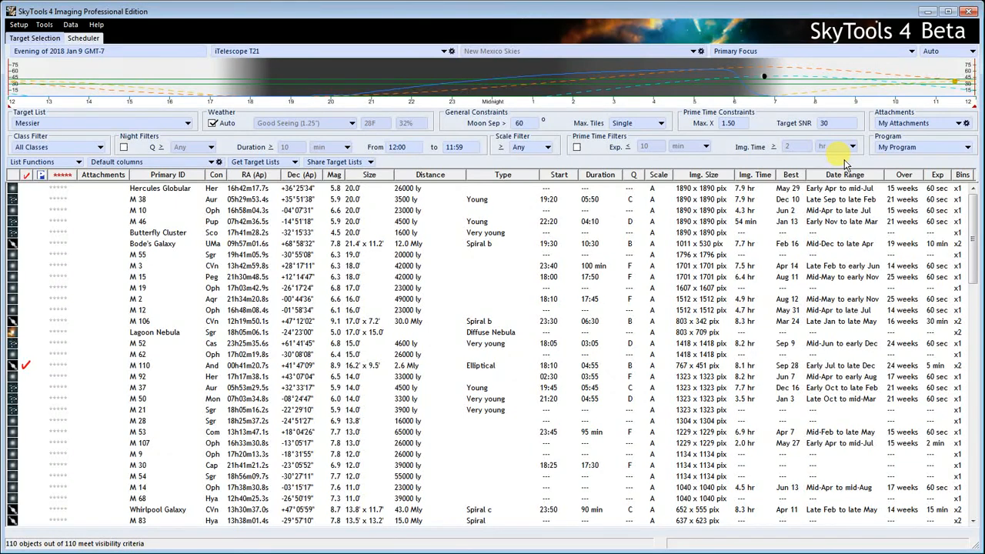
left_click(959, 192)
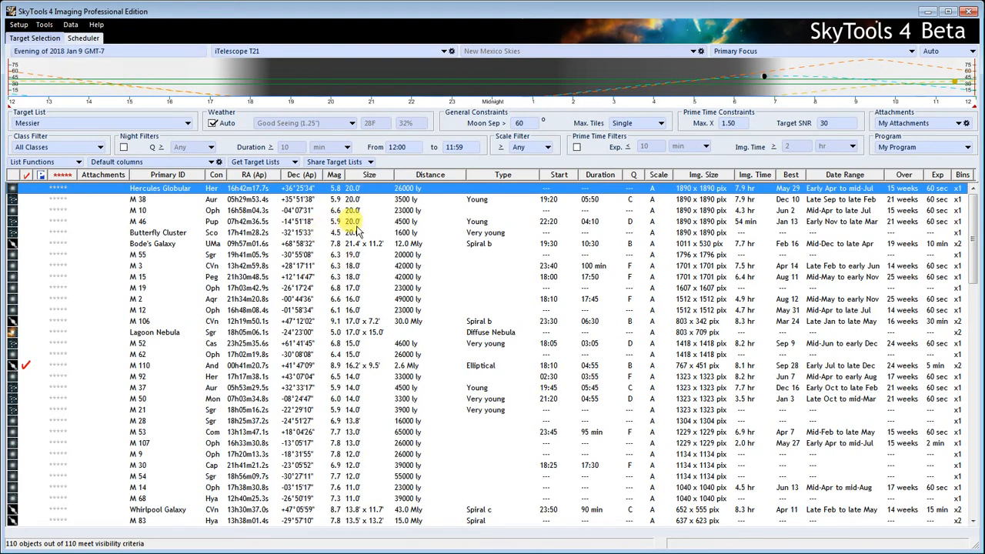
left_click(552, 201)
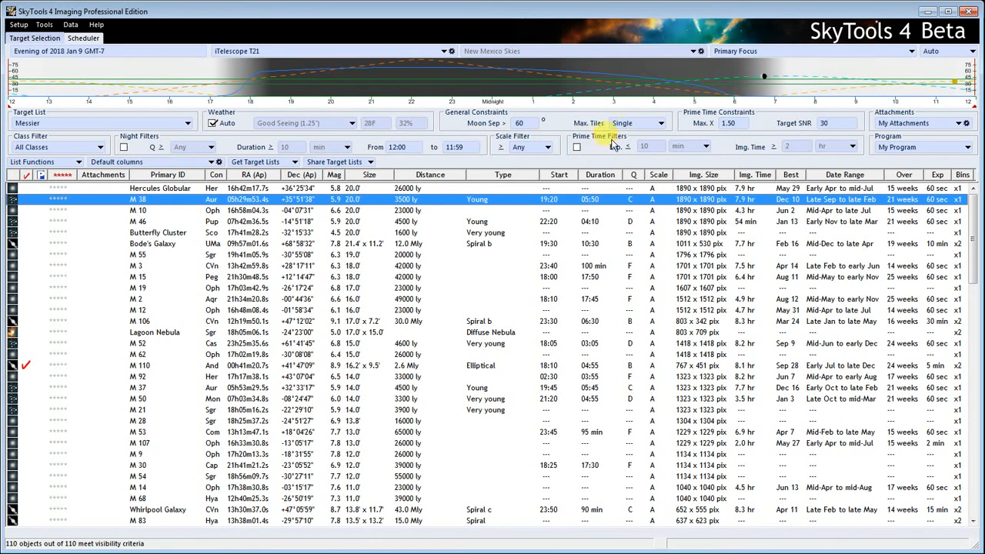
Enable the prime time filters with exposure of at most 30 min and imaging time of at least 1 hr.
left_click(578, 148)
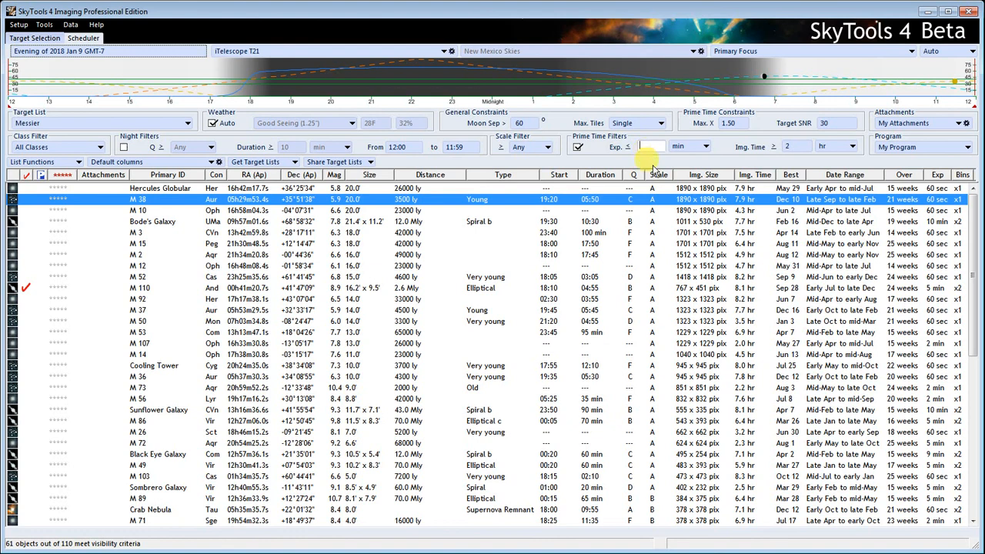
type("30")
key("Return")
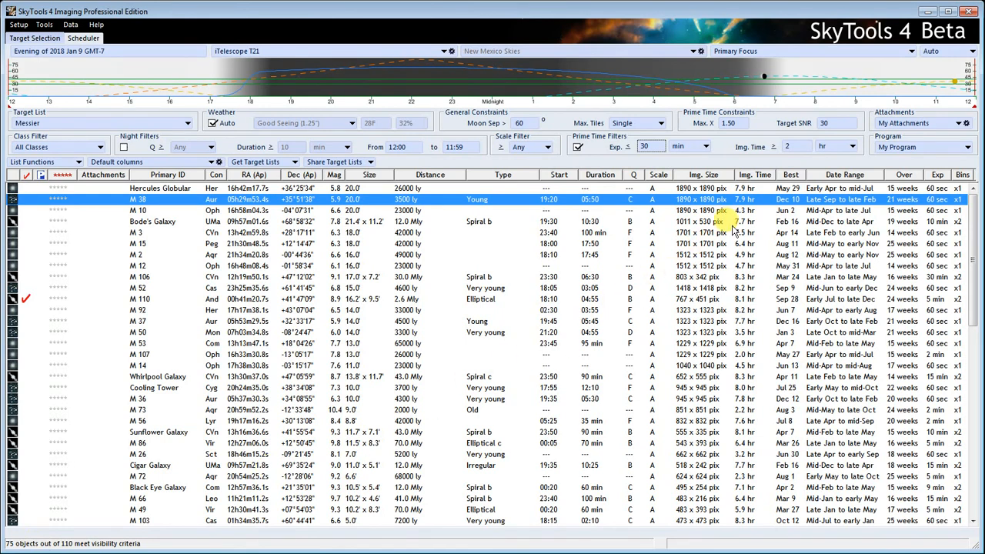
left_click(799, 149)
type("1")
key("Return")
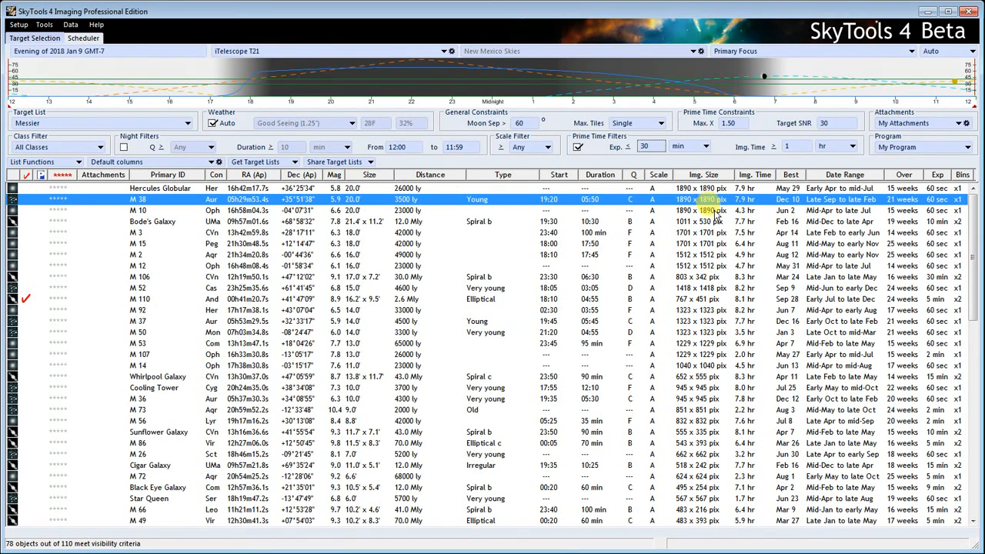
Set the scale filter to B or better and enable the night filters with quality B or better.
left_click(546, 147)
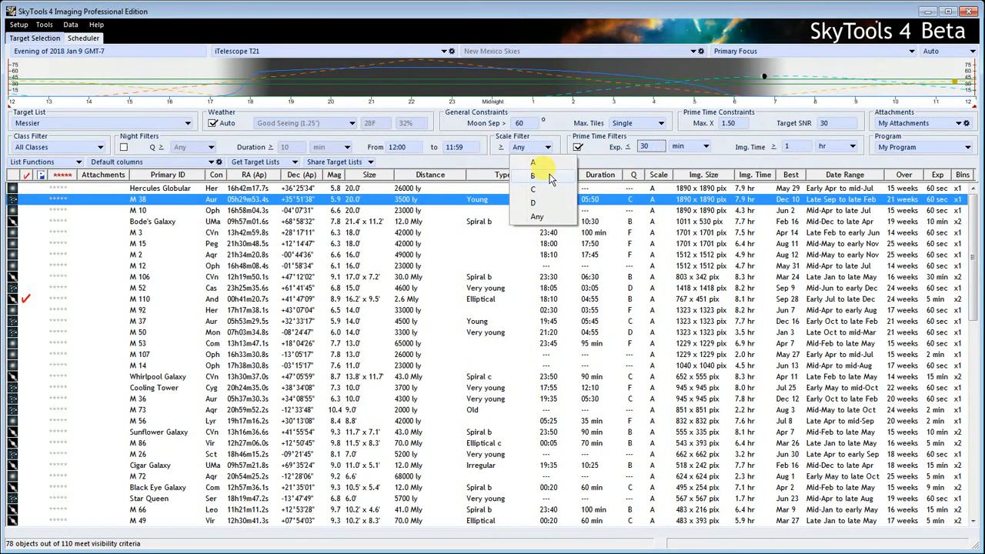
left_click(550, 178)
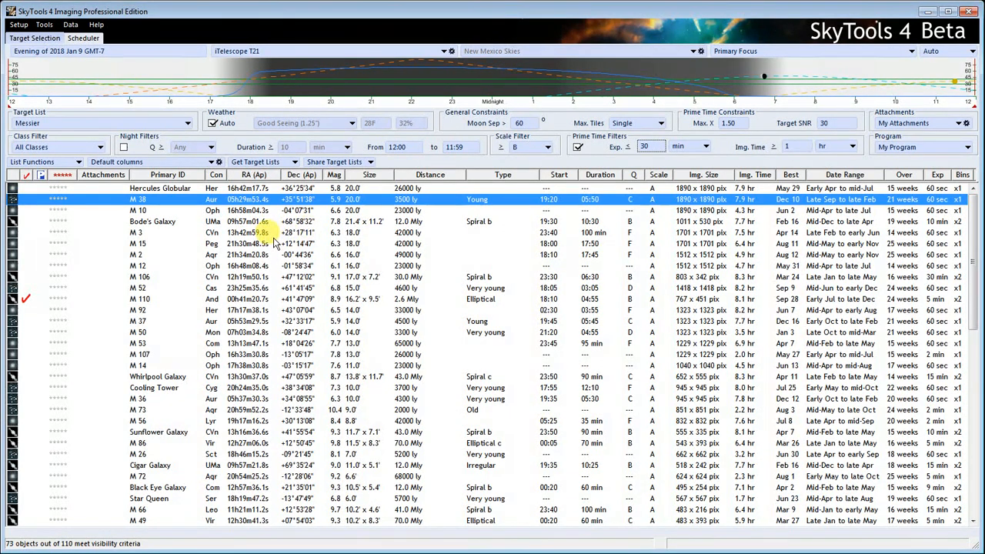
left_click(124, 147)
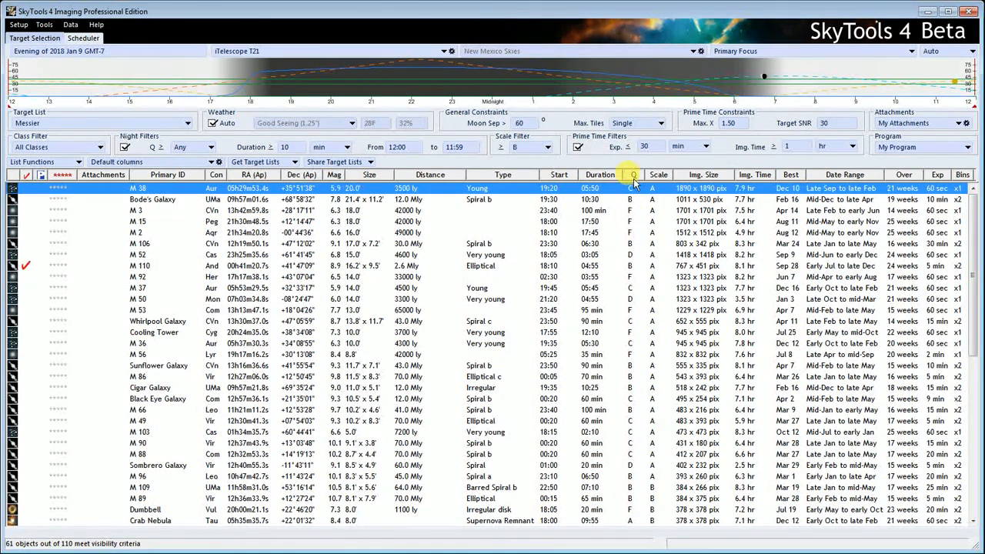
left_click(209, 147)
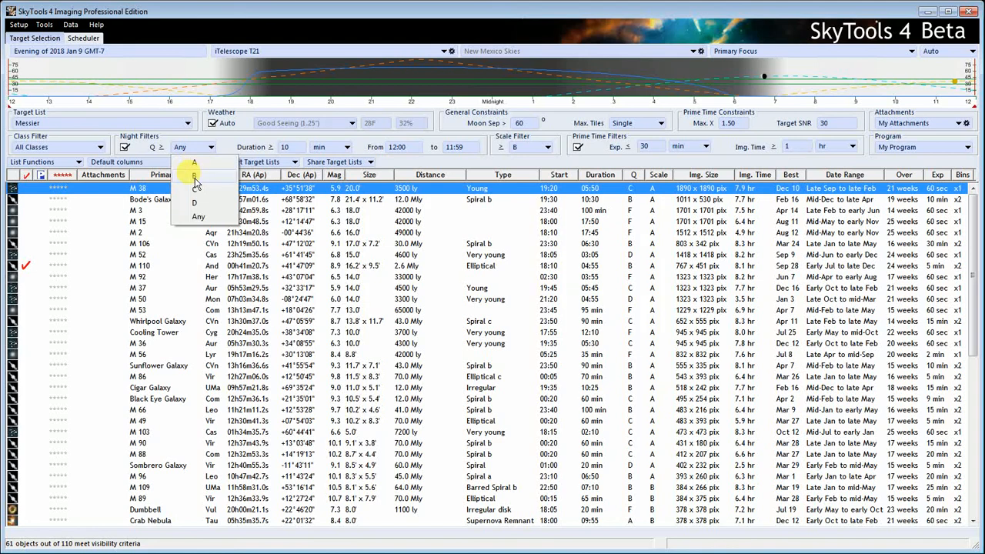
left_click(196, 180)
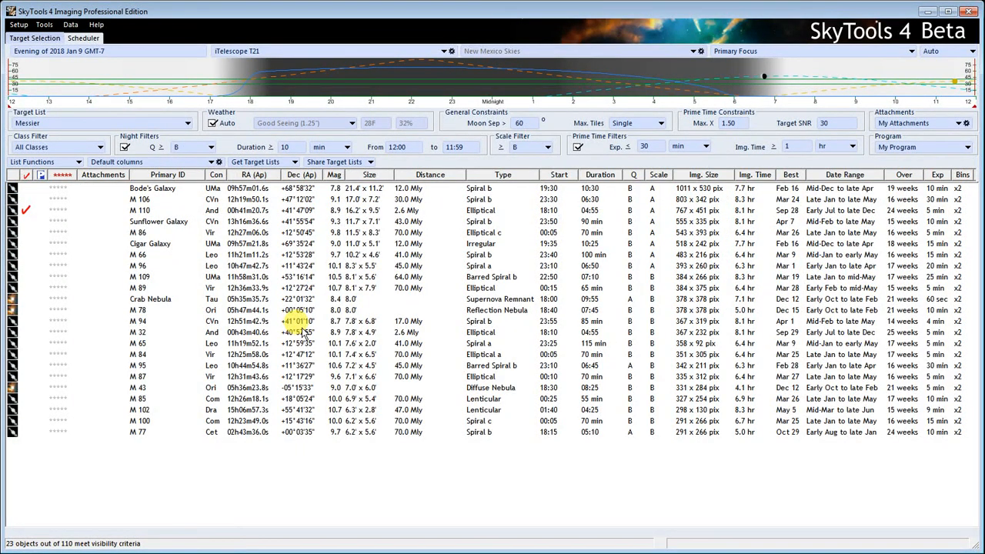
Set the night filter's minimum duration to 30 min.
left_click(294, 147)
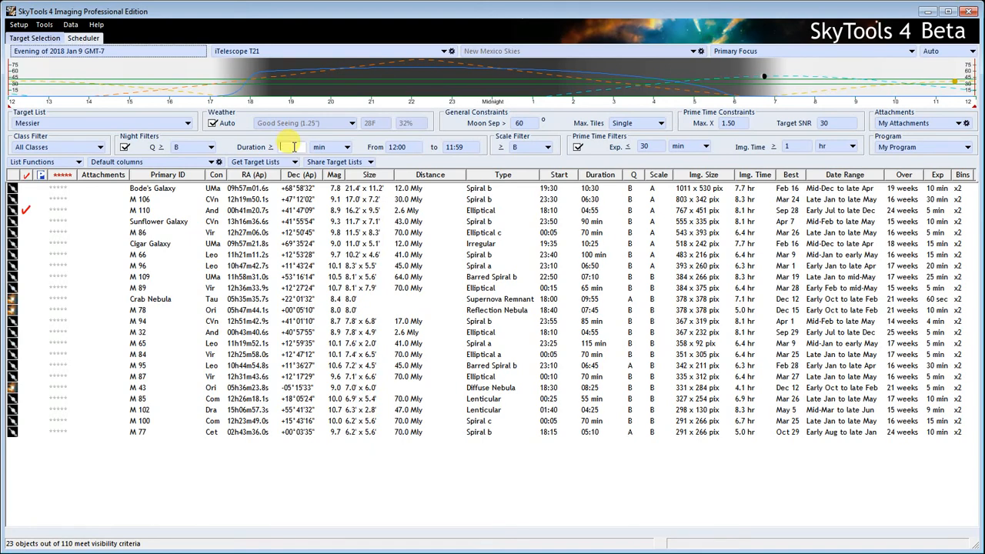
type("30")
key("Return")
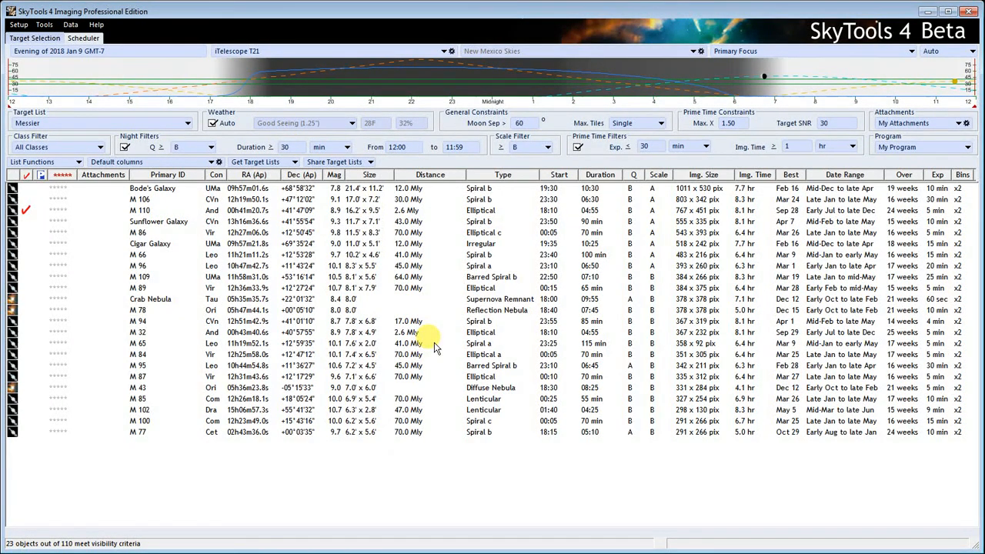
Sort the targets by exposure quality and compare the altitude curves of the A-rated ones, ending with the Crab Nebula selected.
left_click(636, 175)
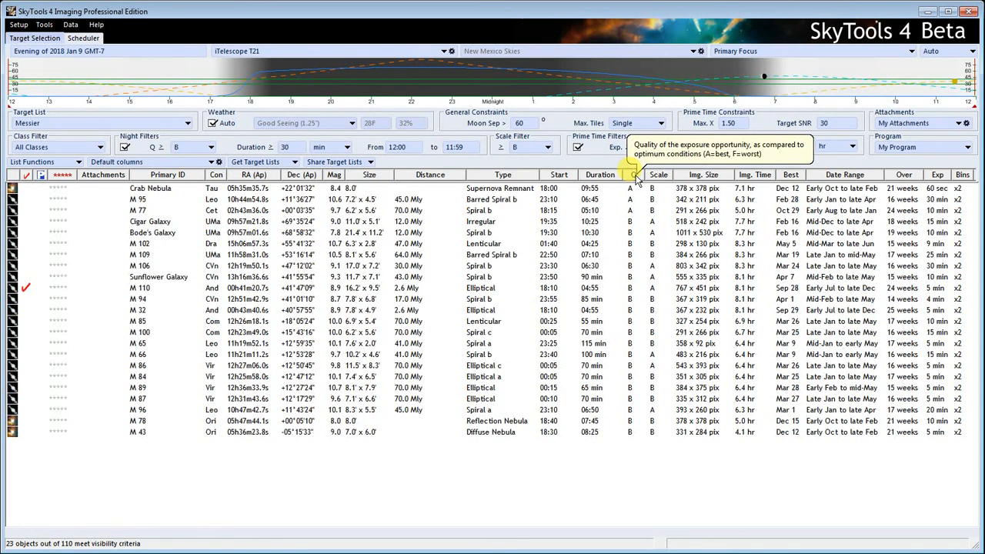
left_click(637, 189)
left_click(638, 199)
left_click(637, 209)
left_click(637, 199)
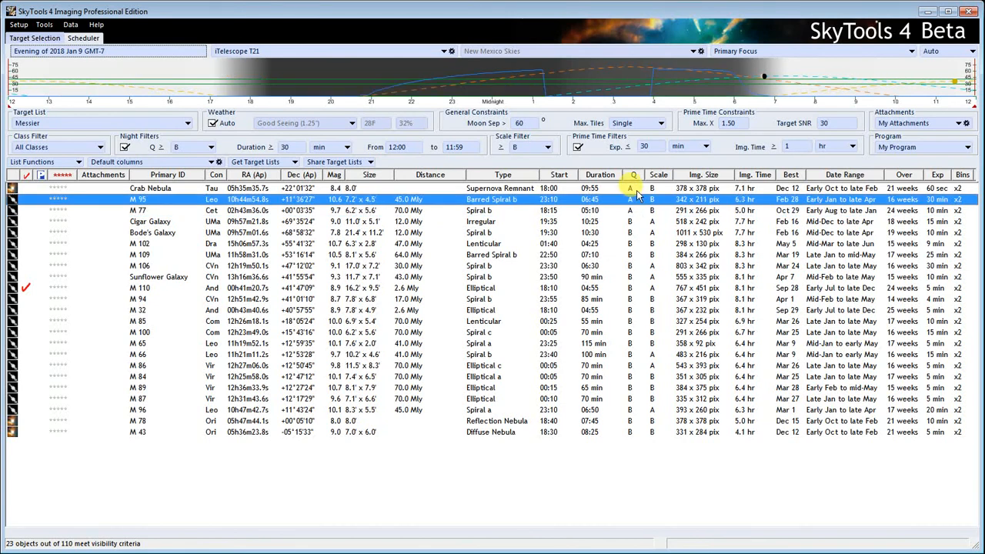
left_click(638, 189)
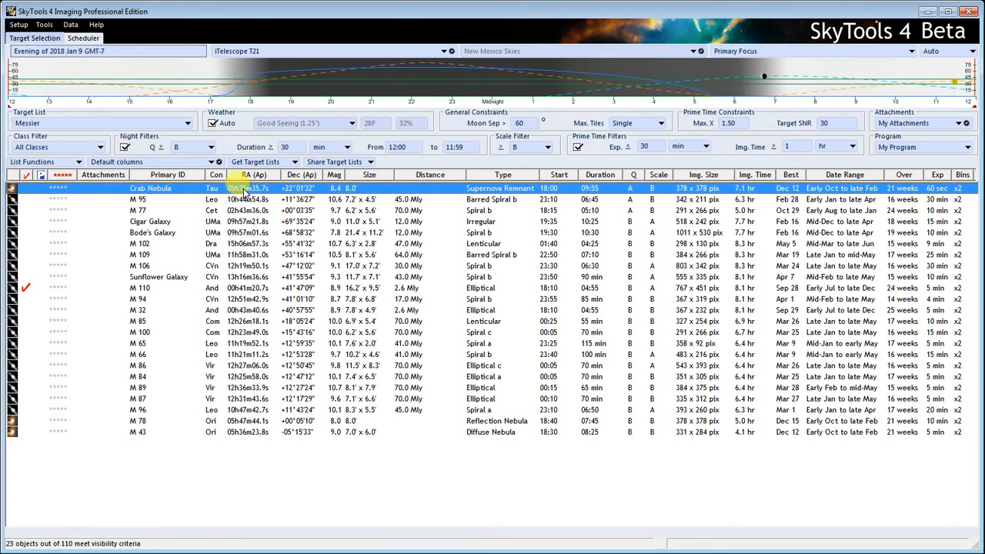
mouse_move(159, 102)
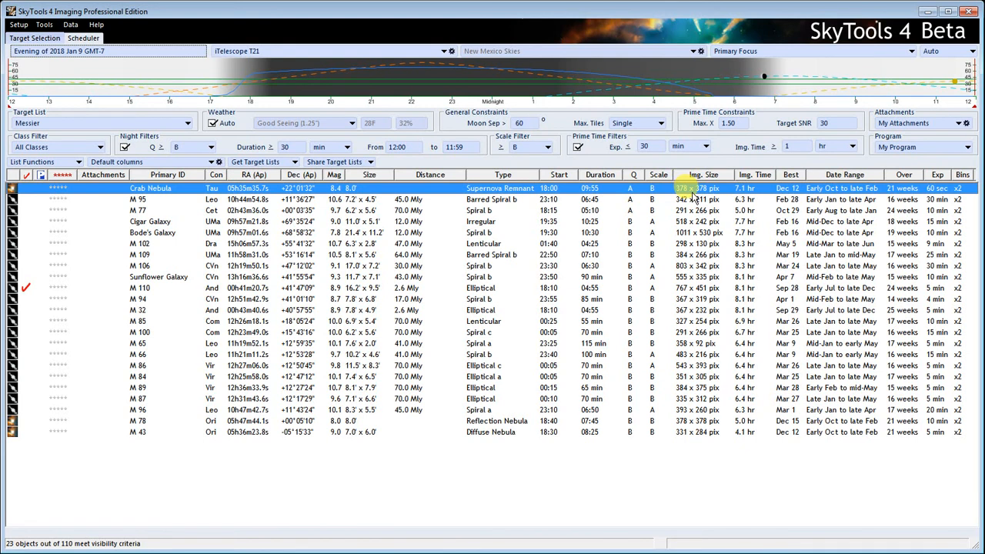
left_click(336, 202)
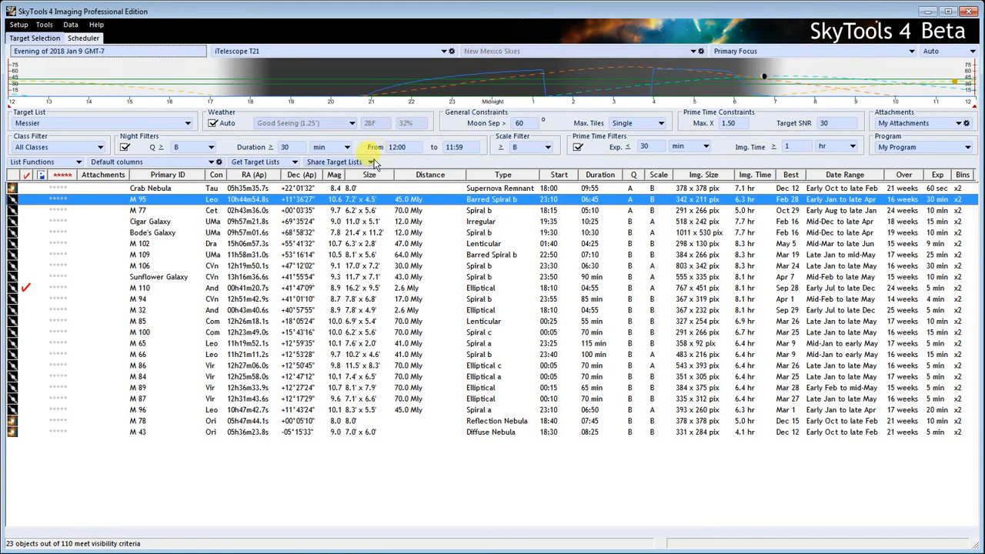
left_click(344, 189)
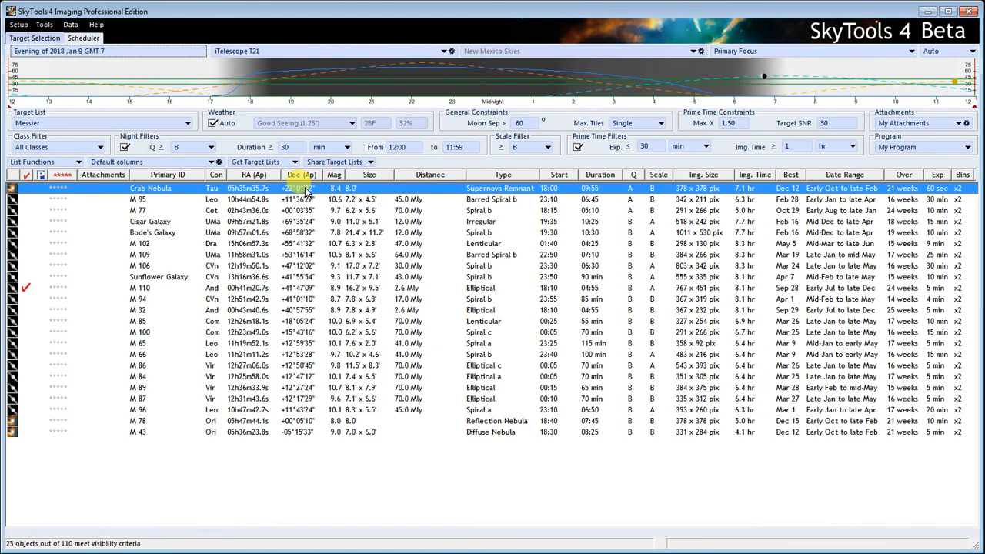
Create a new imaging project for the Crab Nebula and assign it to the My Program observing program.
right_click(151, 193)
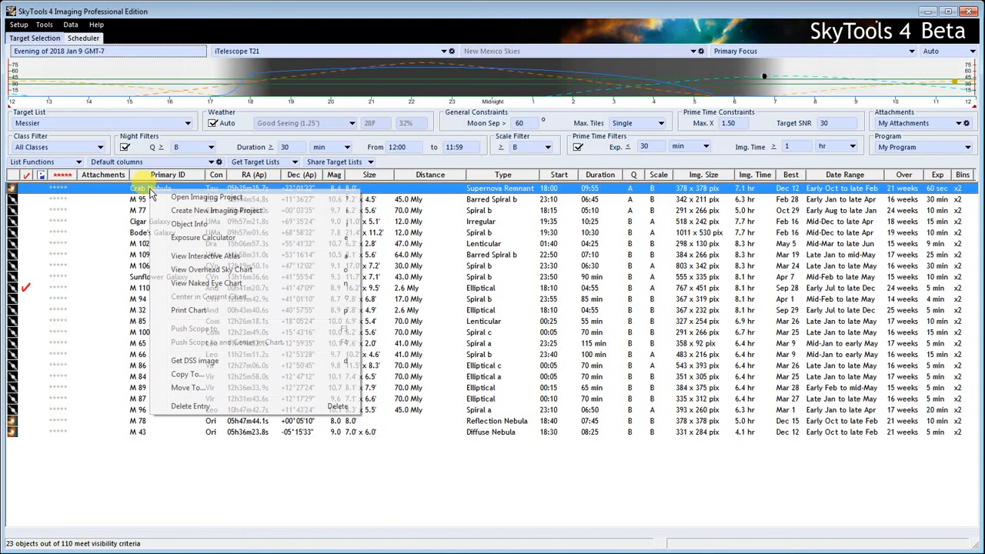
left_click(234, 213)
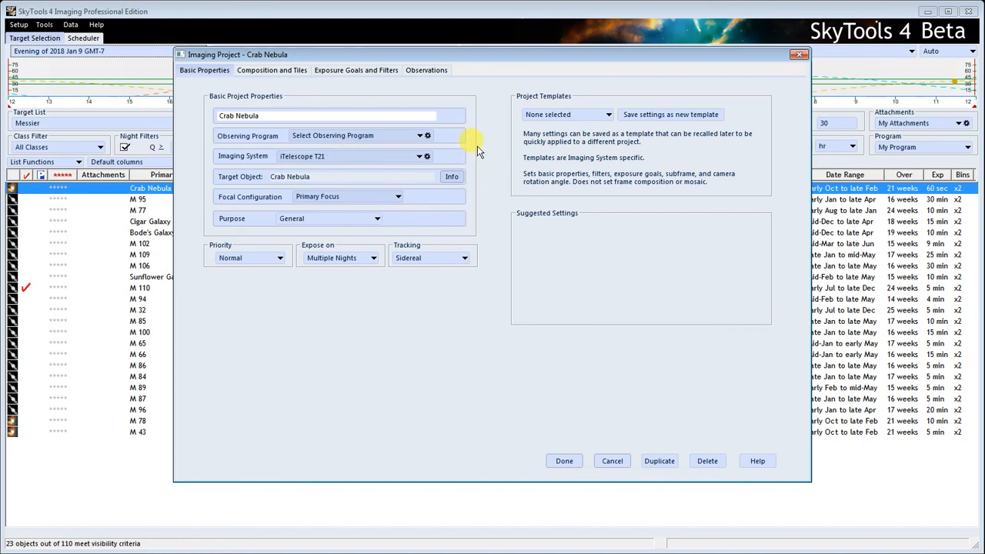
left_click(355, 138)
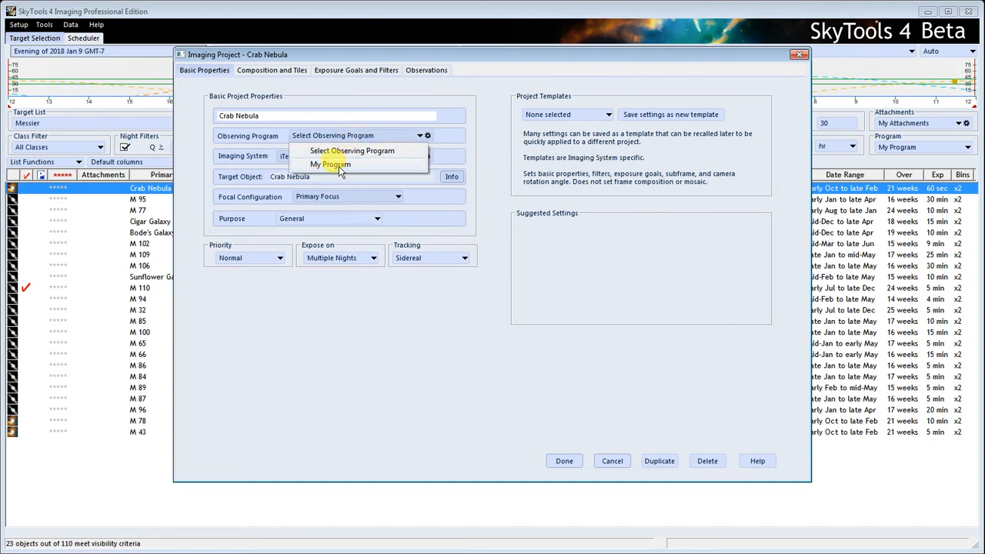
left_click(339, 166)
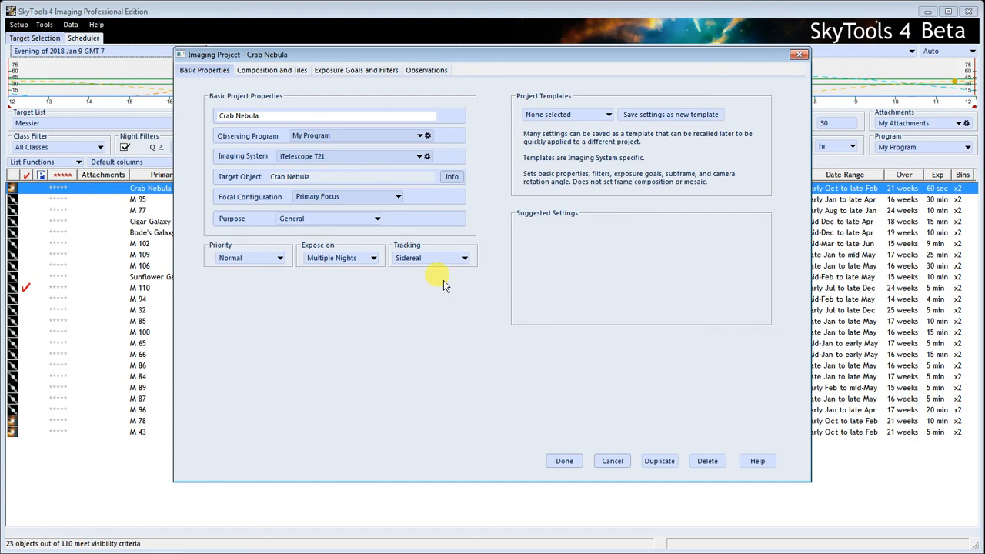
Keep the project purpose as General and review the options for which nights to expose on.
left_click(338, 219)
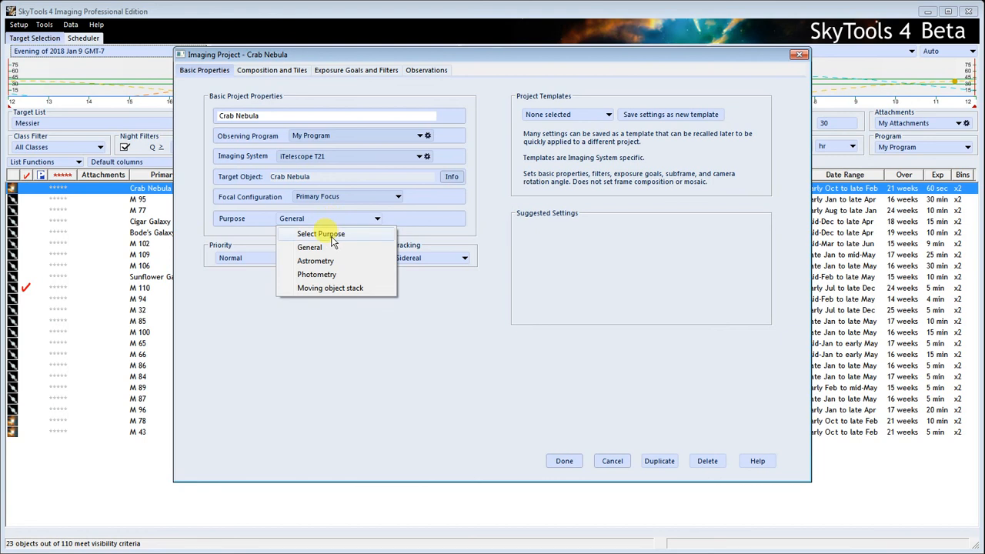
left_click(329, 250)
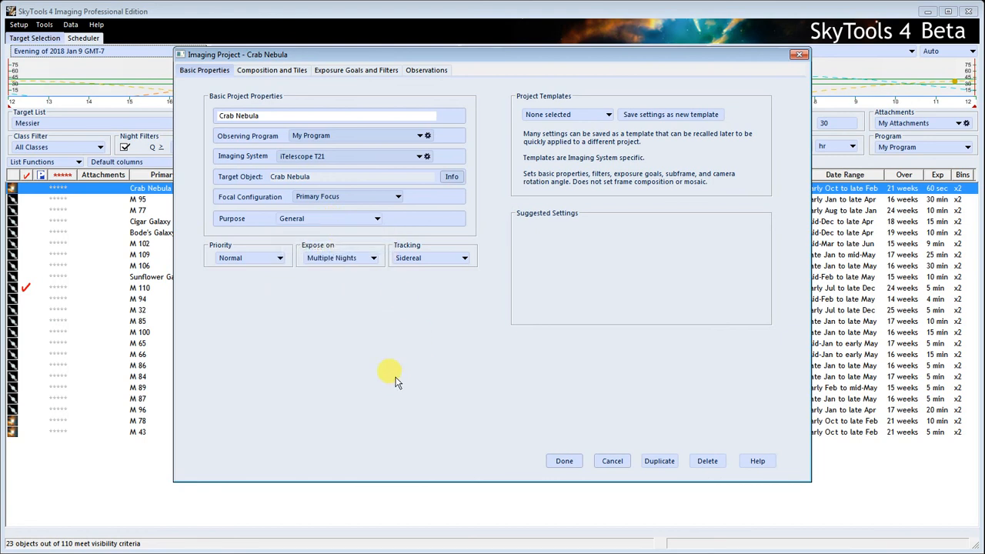
left_click(371, 258)
left_click(450, 282)
Reposition the Crab Nebula within the single-tile camera frame, ending with the nebula near the frame's centre.
left_click(288, 70)
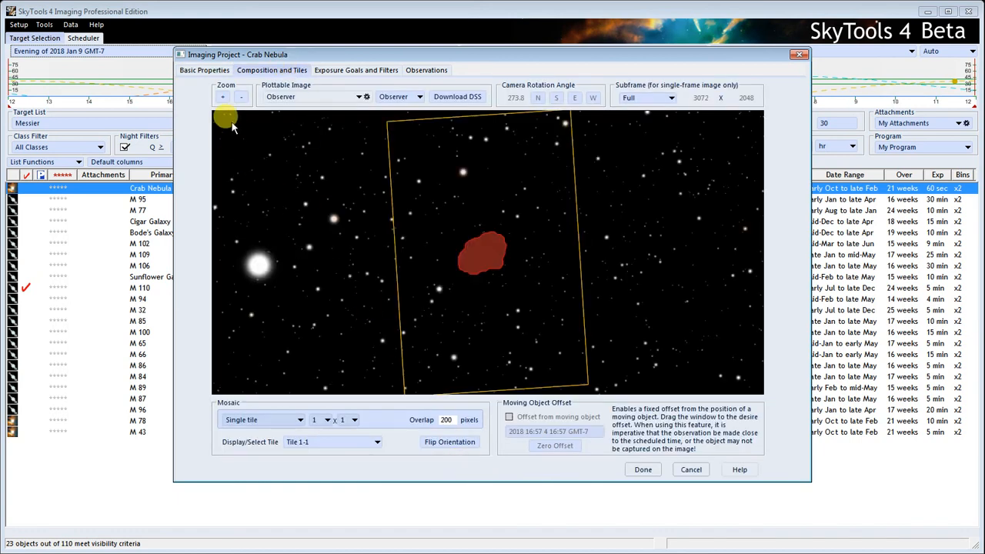
left_click(241, 97)
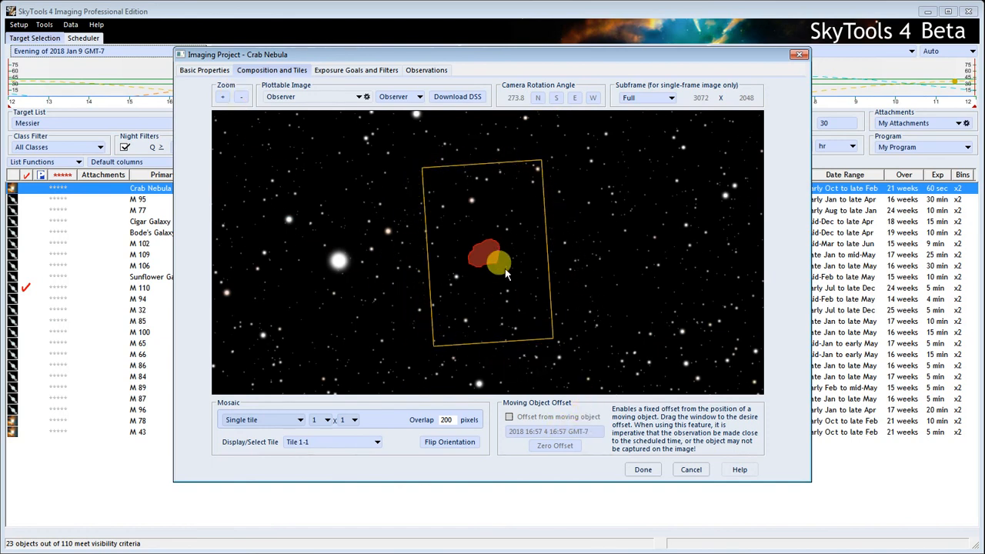
left_click_drag(543, 338, 538, 319)
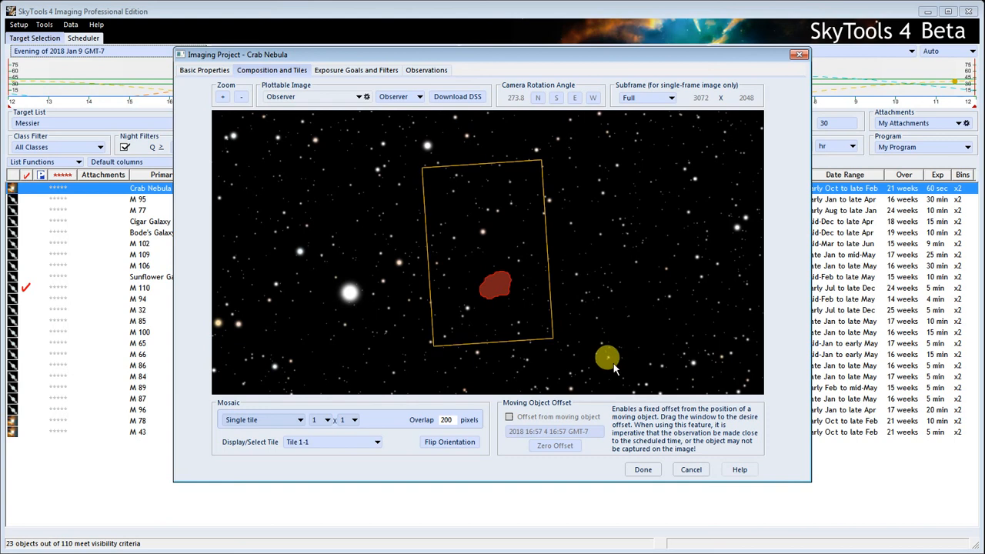
left_click_drag(549, 347, 568, 362)
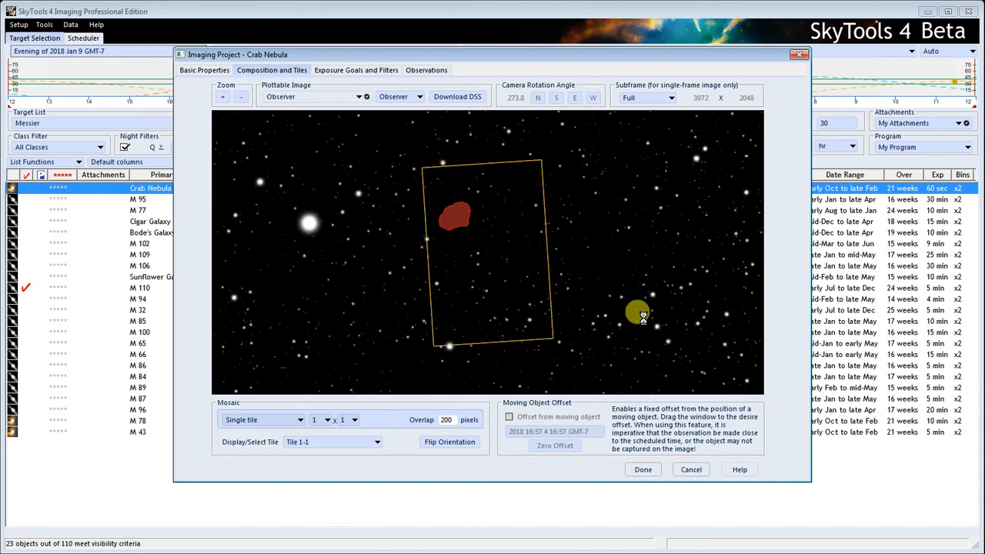
left_click_drag(549, 341, 521, 308)
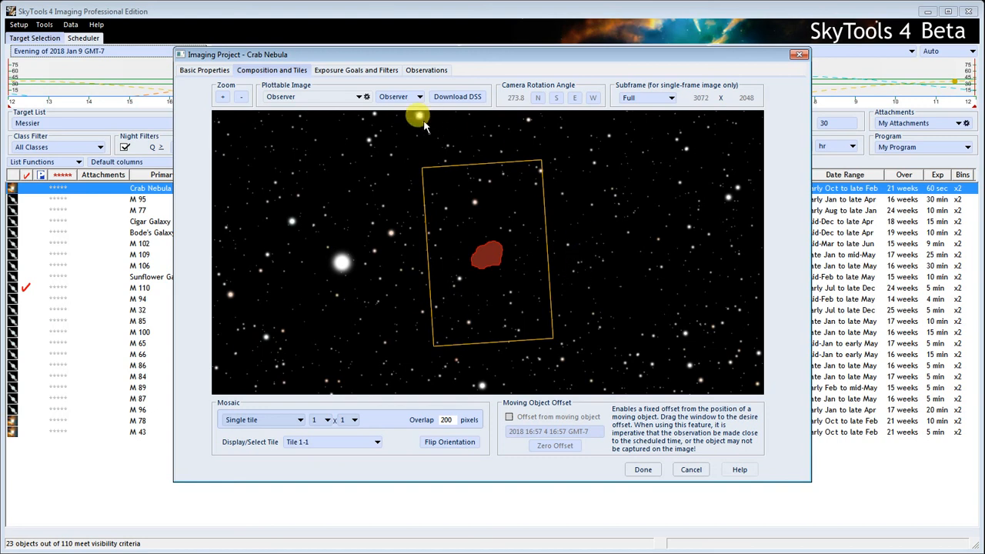
Set the project's exposure goal to Binx1 binning and expose for the faint regions of the target object.
left_click(346, 73)
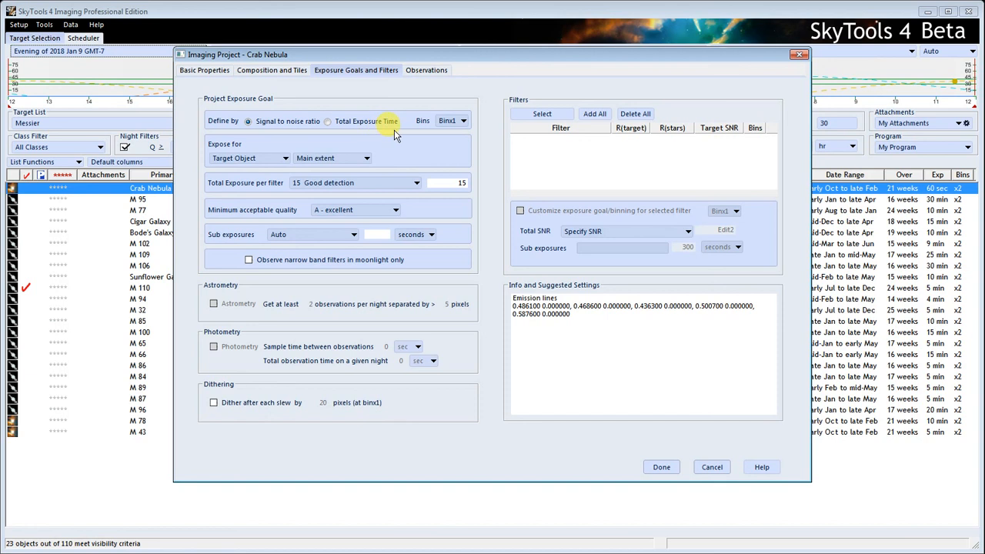
left_click(462, 122)
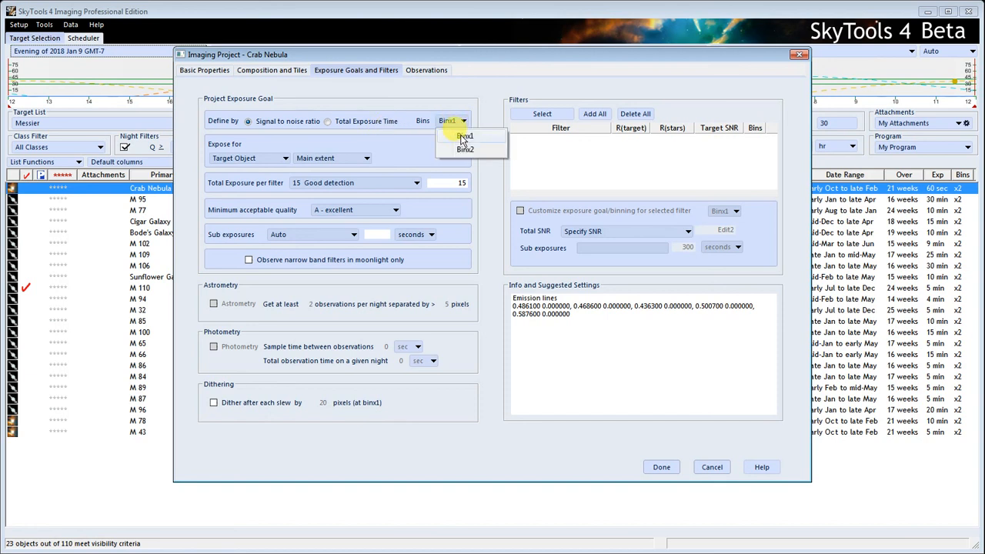
left_click(464, 137)
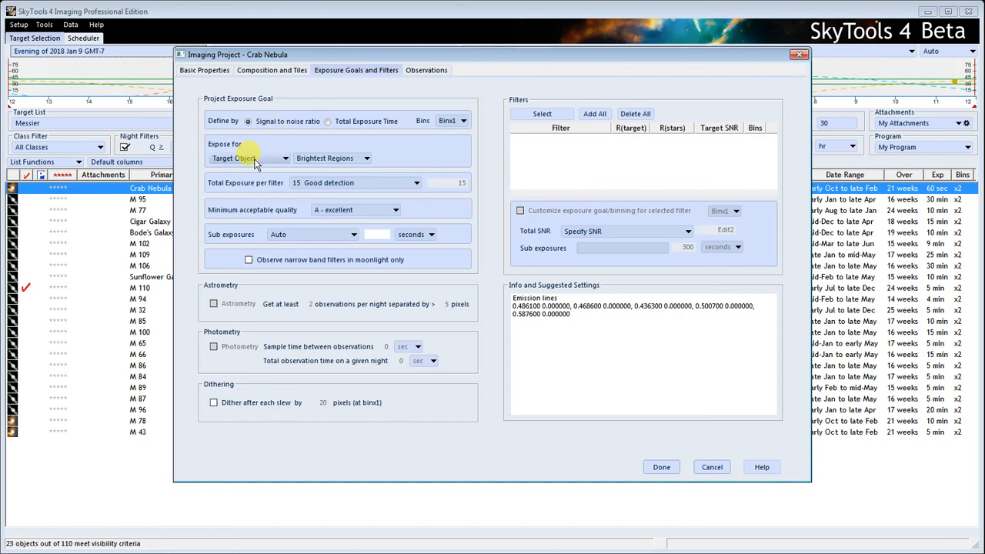
left_click(339, 159)
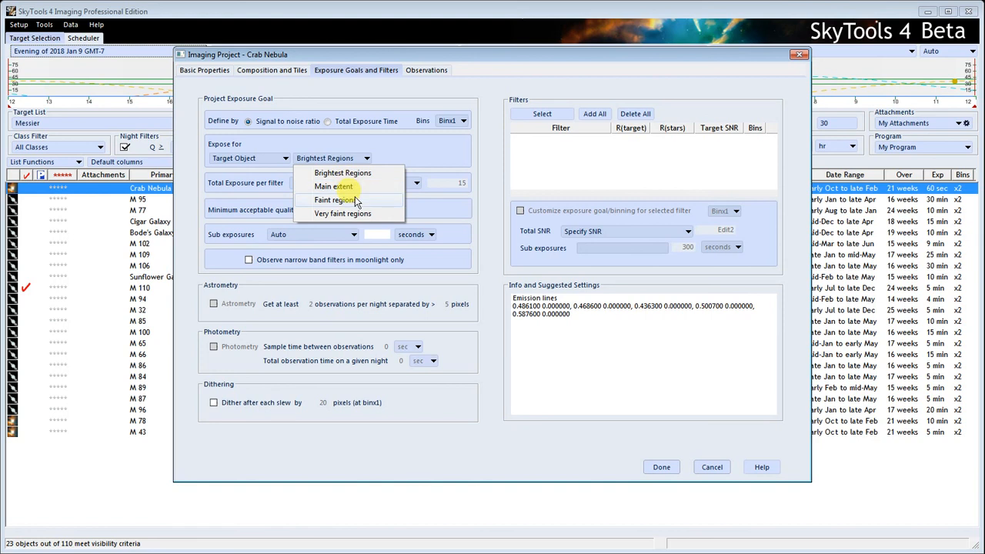
left_click(355, 201)
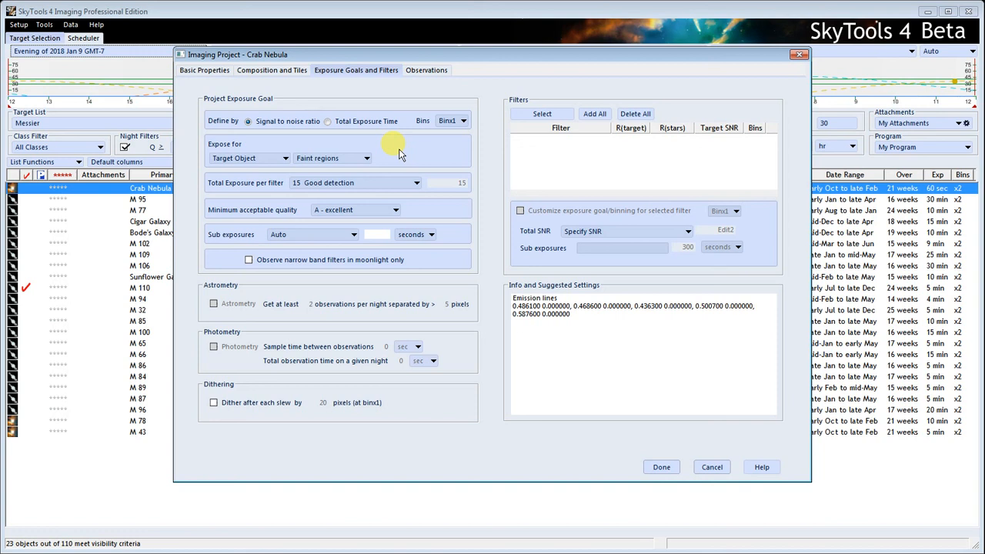
left_click(367, 156)
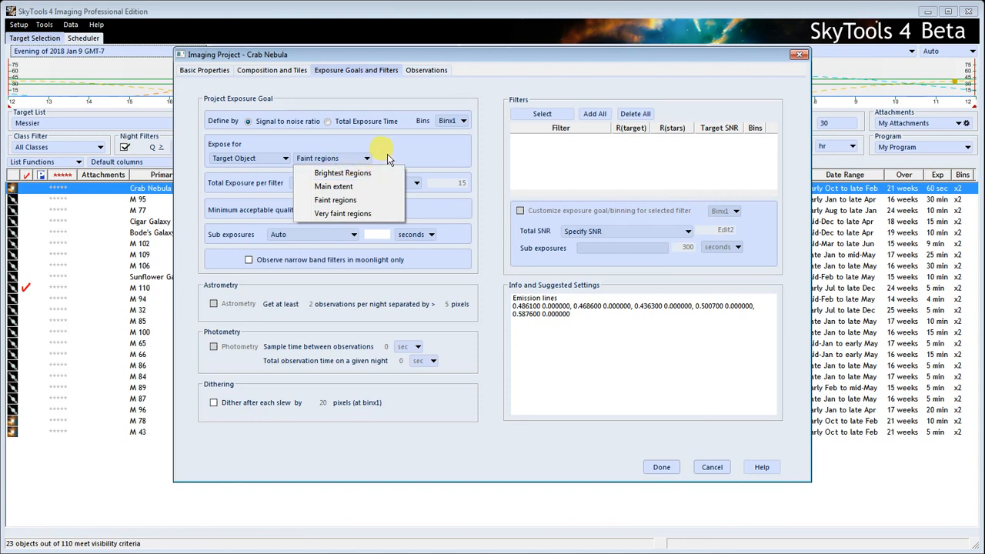
left_click(360, 200)
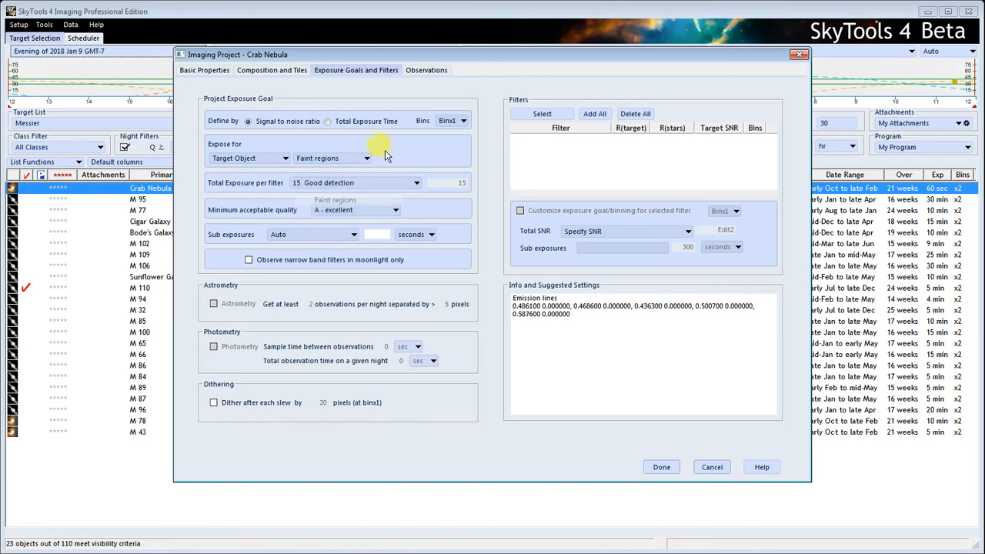
Set the total exposure per filter to 20 Acceptable picture quality and the minimum acceptable quality to C - acceptable.
left_click(408, 183)
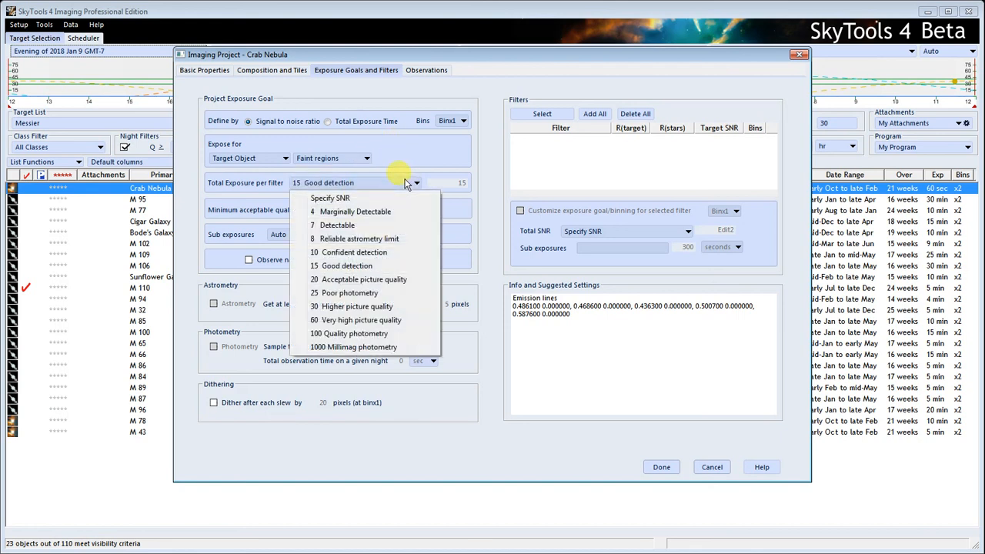
left_click(360, 280)
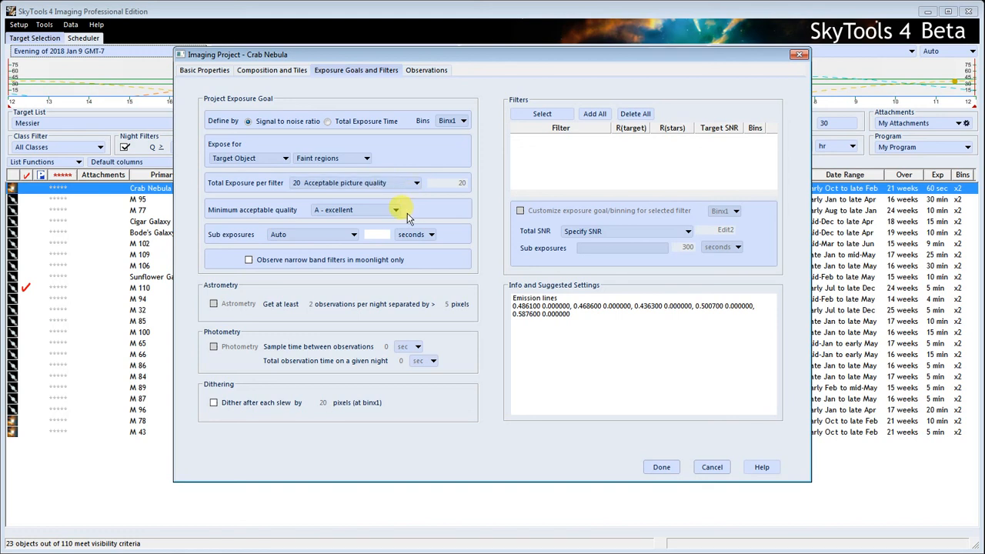
left_click(366, 209)
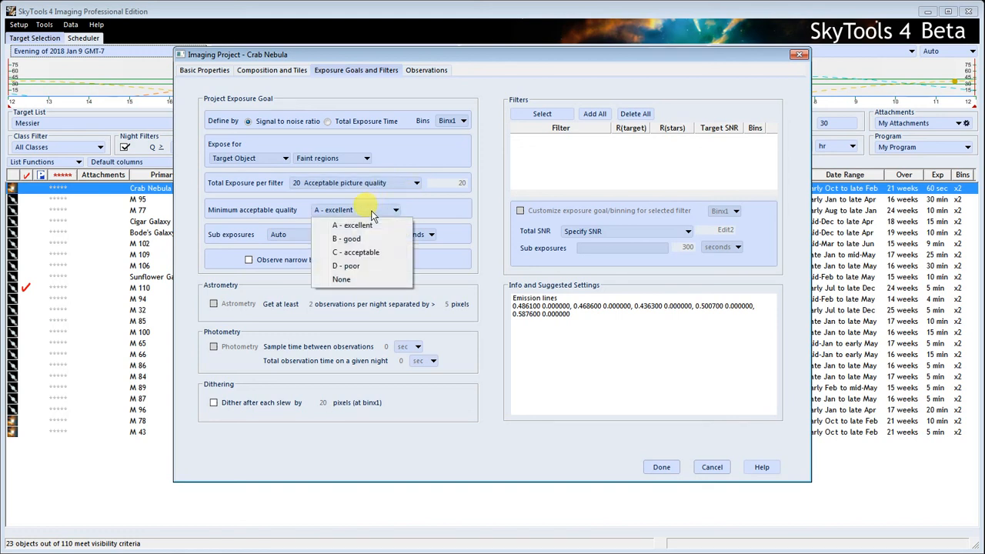
left_click(355, 255)
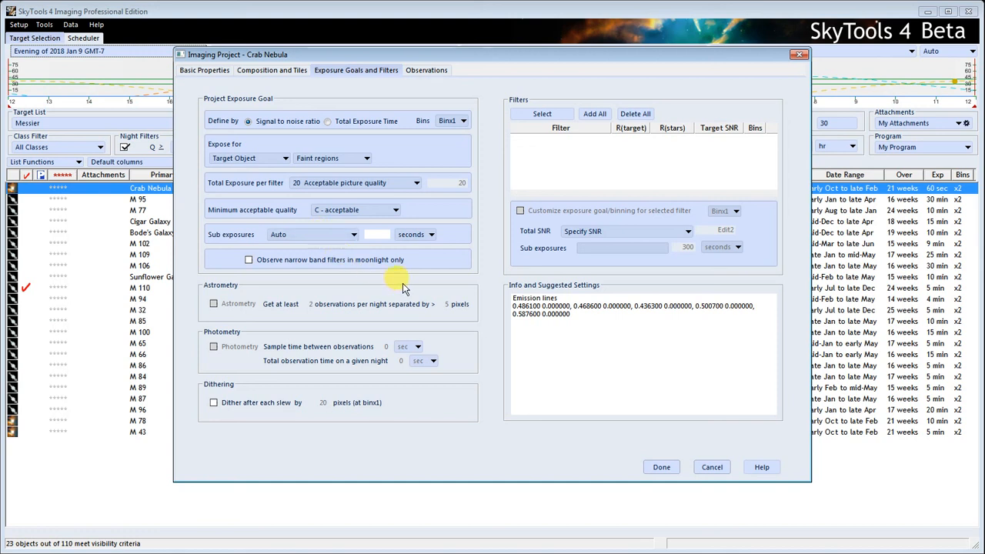
Add the Astrodon G2E Luminance, Red, Green and Blue filters to the Crab Nebula project and finish the project setup.
left_click(542, 115)
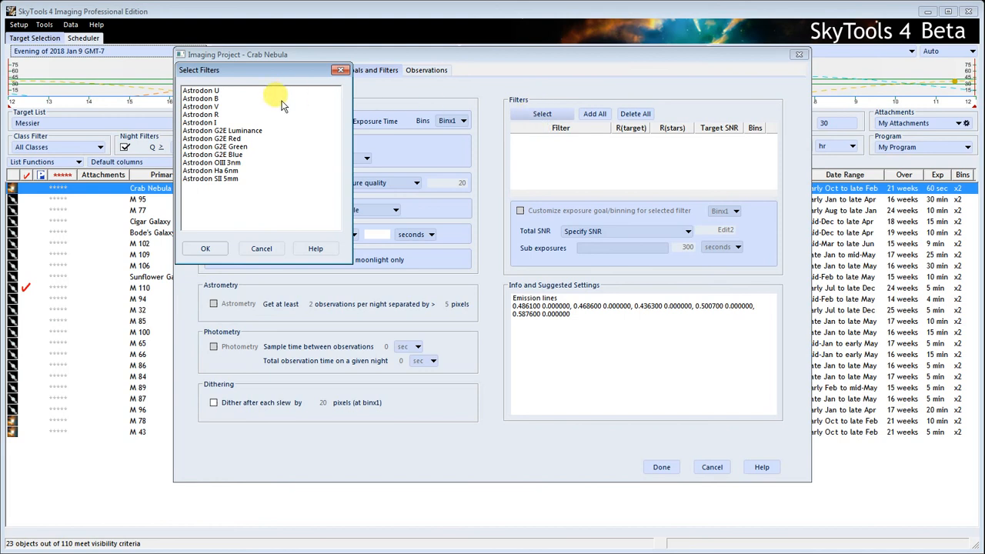
left_click_drag(247, 131, 243, 156)
left_click(206, 249)
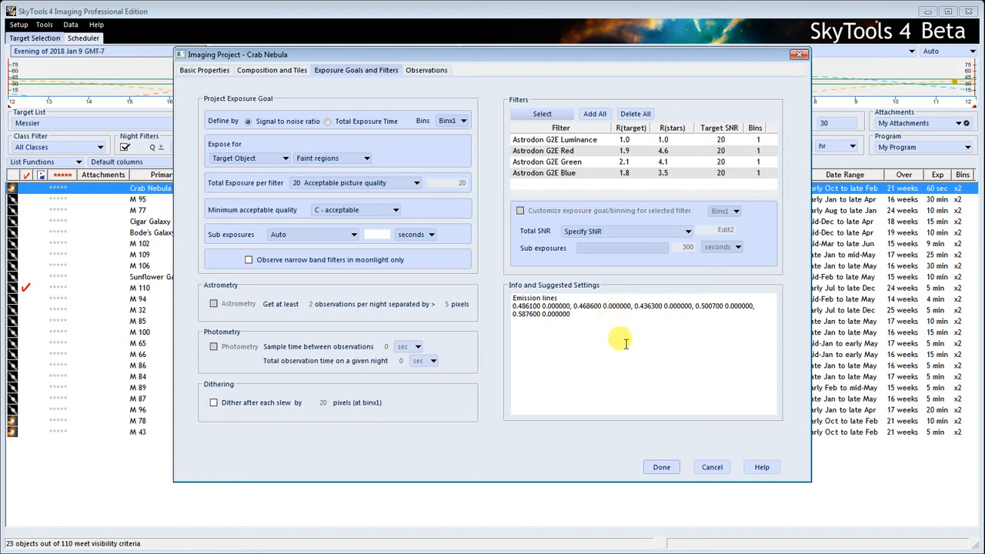
left_click(662, 467)
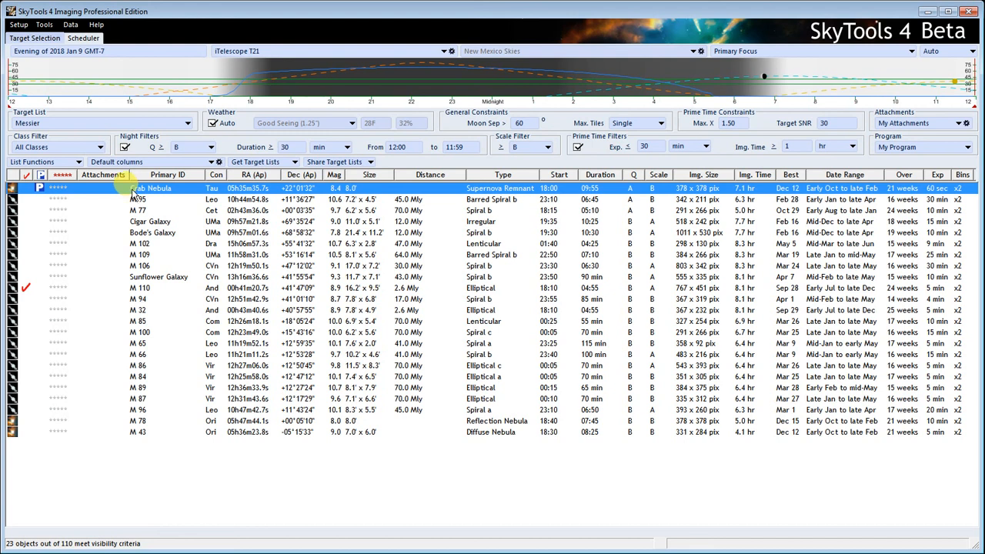
Select the Crab Nebula project in the scheduler and change the observing night to the evening of 2017 Dec 23.
left_click(83, 37)
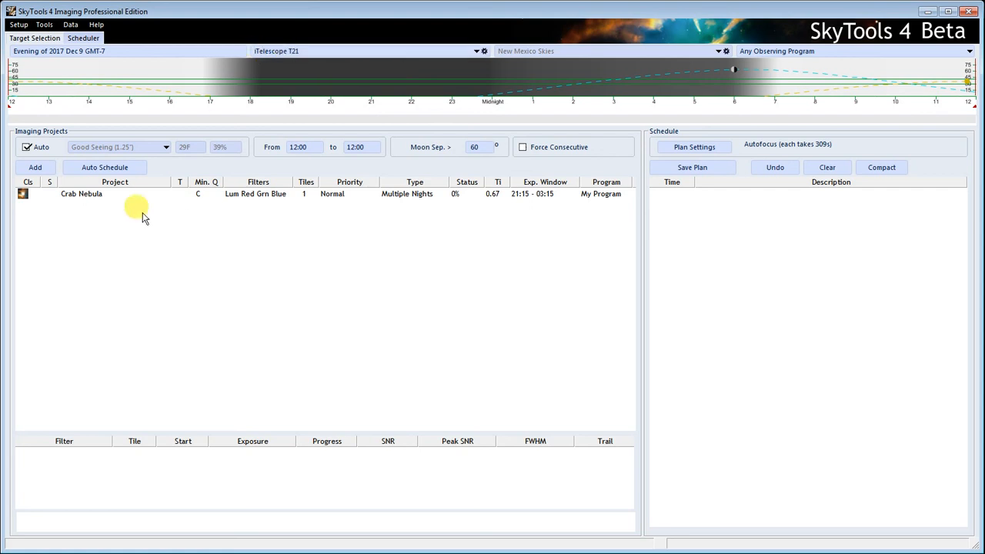
left_click(95, 197)
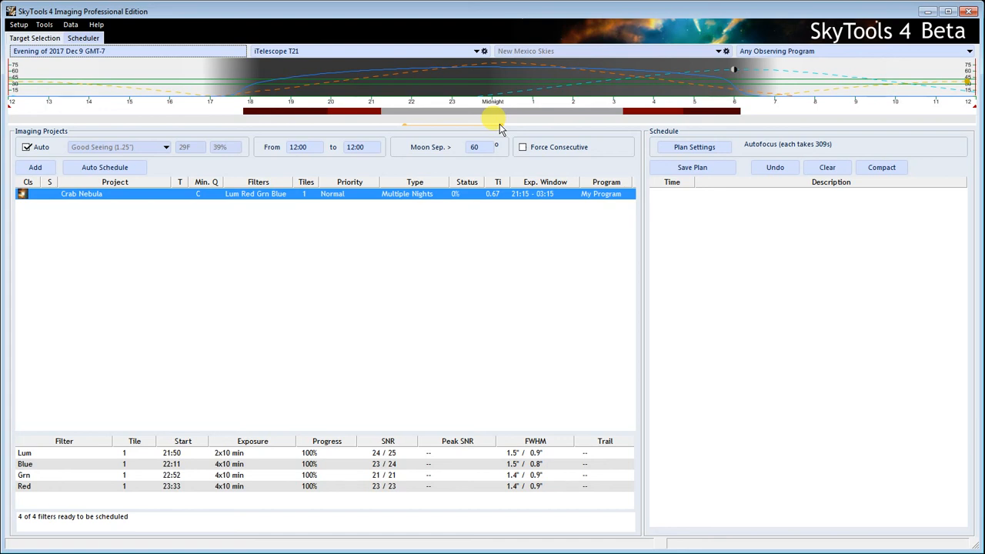
left_click(88, 52)
left_click(408, 224)
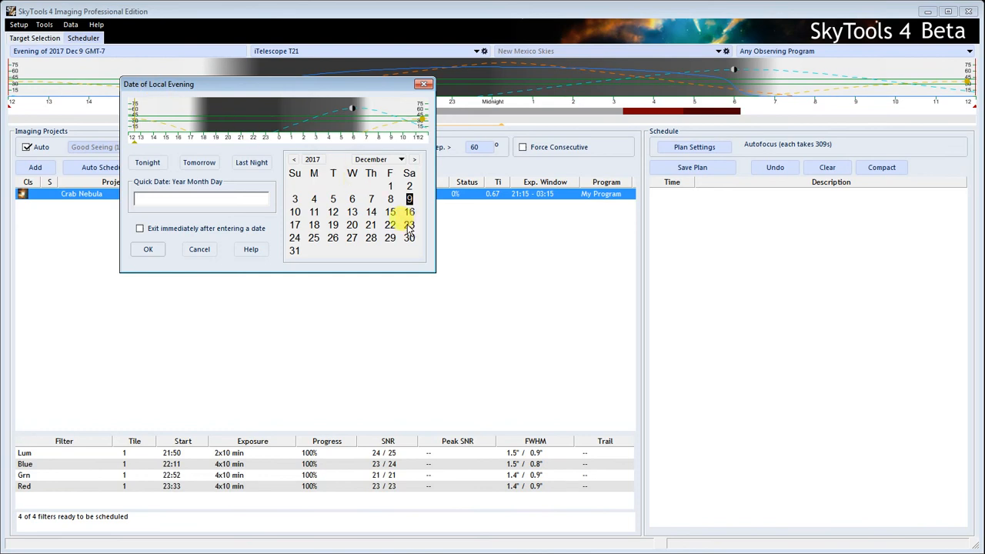
left_click(154, 251)
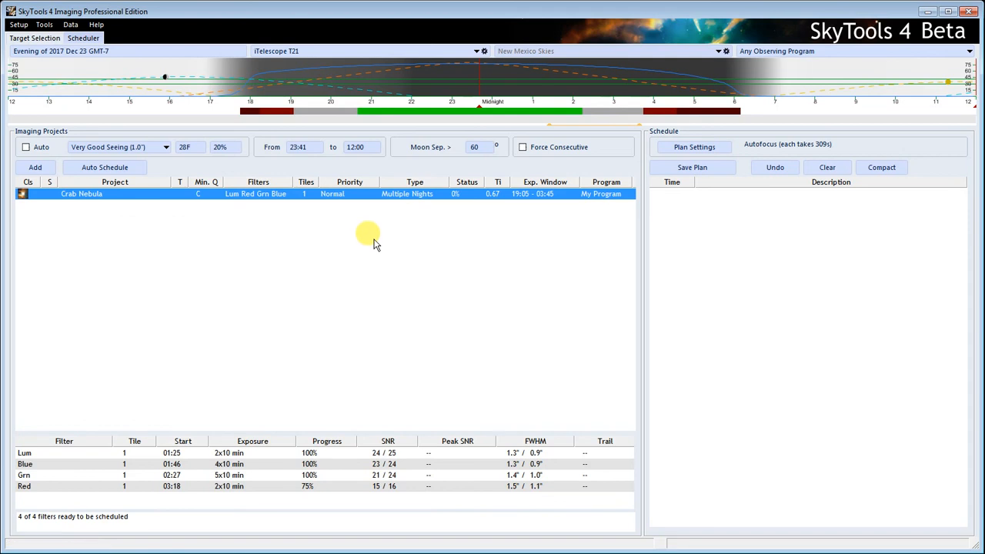
Set the start of the night's available observing time to 23:20.
mouse_move(410, 103)
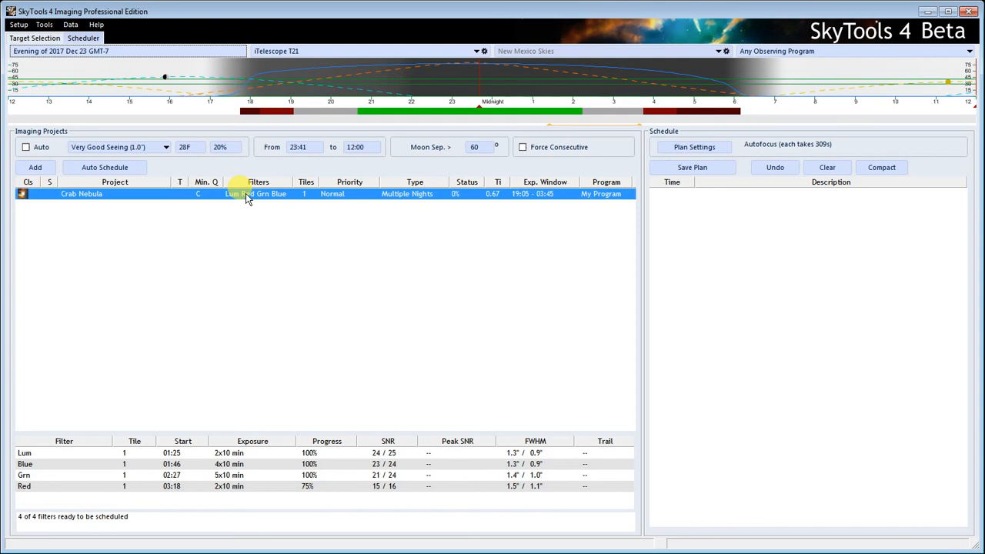
mouse_move(474, 63)
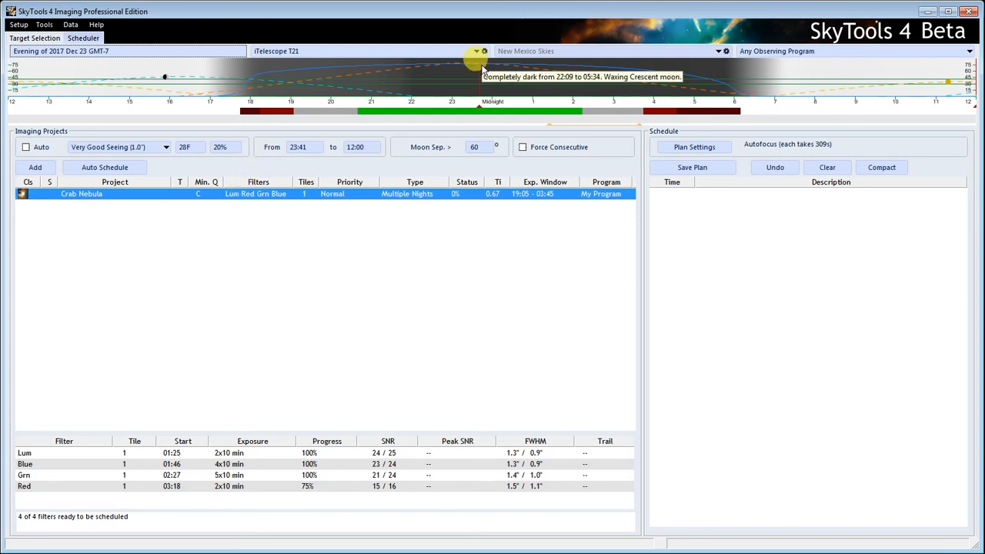
mouse_move(478, 65)
left_mouse_down()
mouse_move(450, 66)
mouse_move(471, 66)
mouse_move(466, 72)
left_mouse_up()
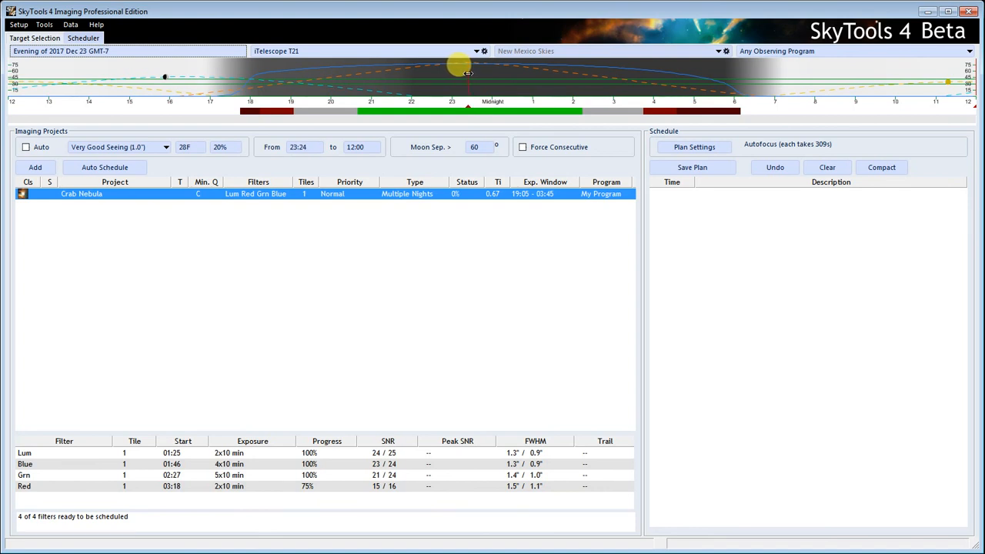
left_click(312, 147)
type("23:20")
left_click(352, 168)
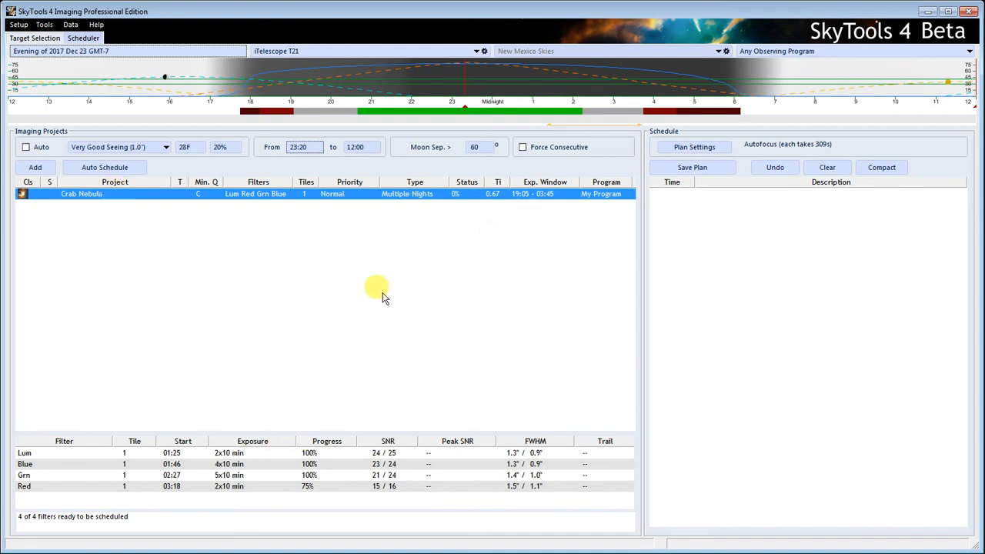
Schedule the Crab Nebula project for the night and clear the resulting schedule.
double_click(191, 197)
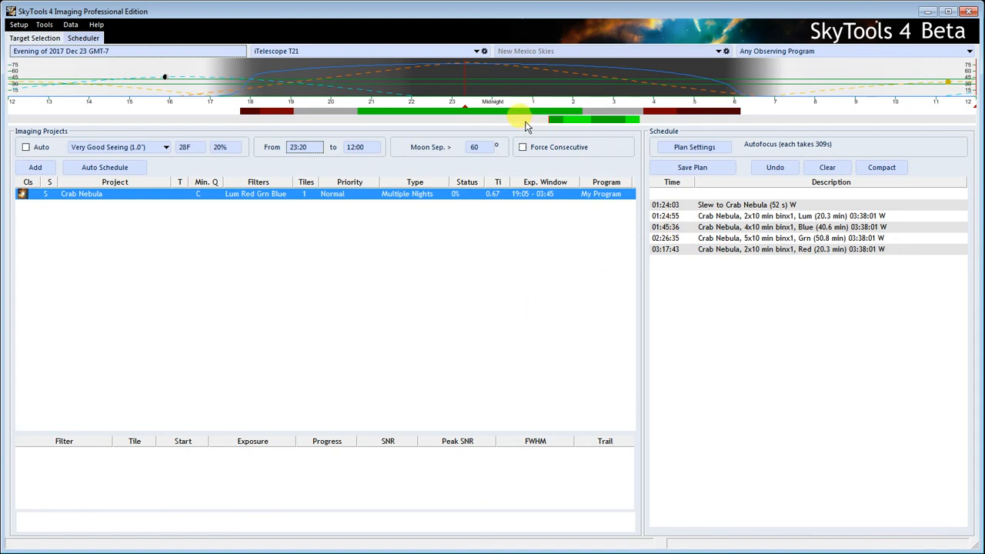
mouse_move(462, 83)
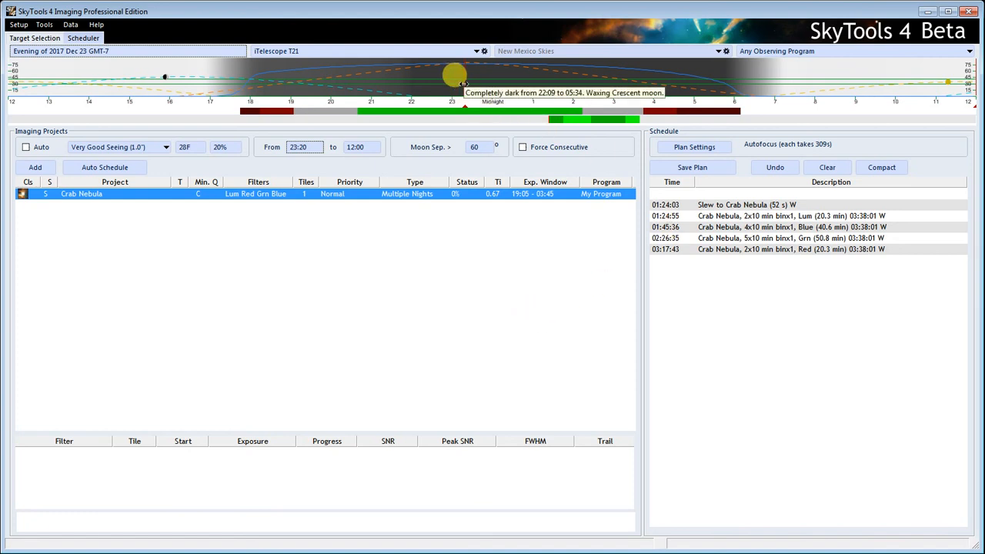
left_click(828, 167)
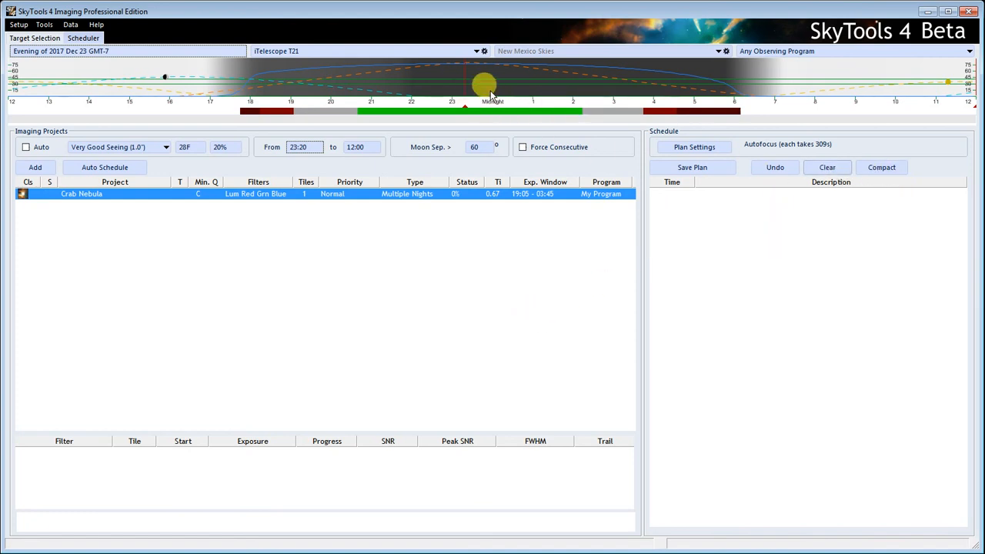
Reset the observing start time to 12:00 and recalculate the Crab Nebula exposures for the whole night.
left_click(305, 149)
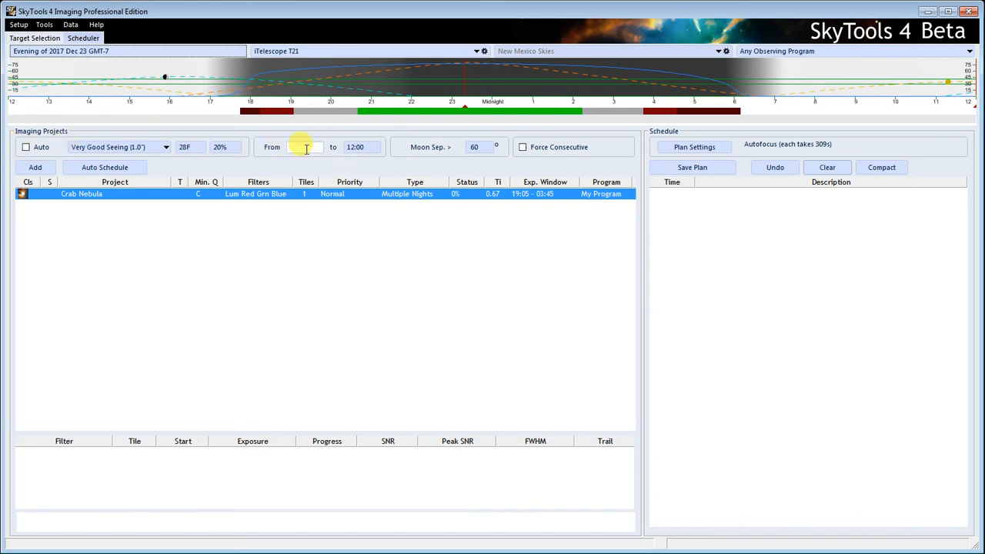
type("12")
key("Return")
left_click(85, 197)
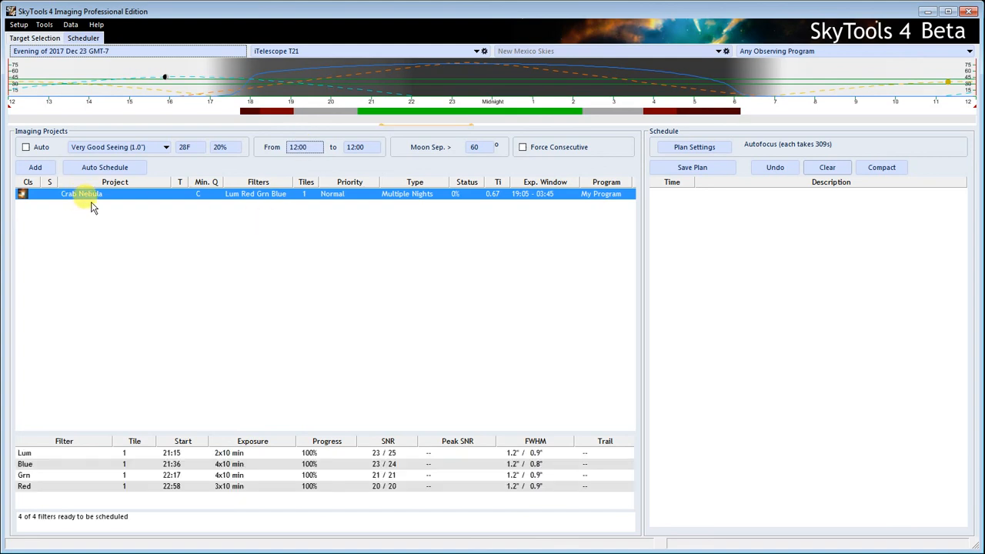
Set the observing start time to 23:30 and add the Crab Nebula project to the night's schedule.
left_click(311, 147)
type("23:20")
key("Return")
key("BackSpace")
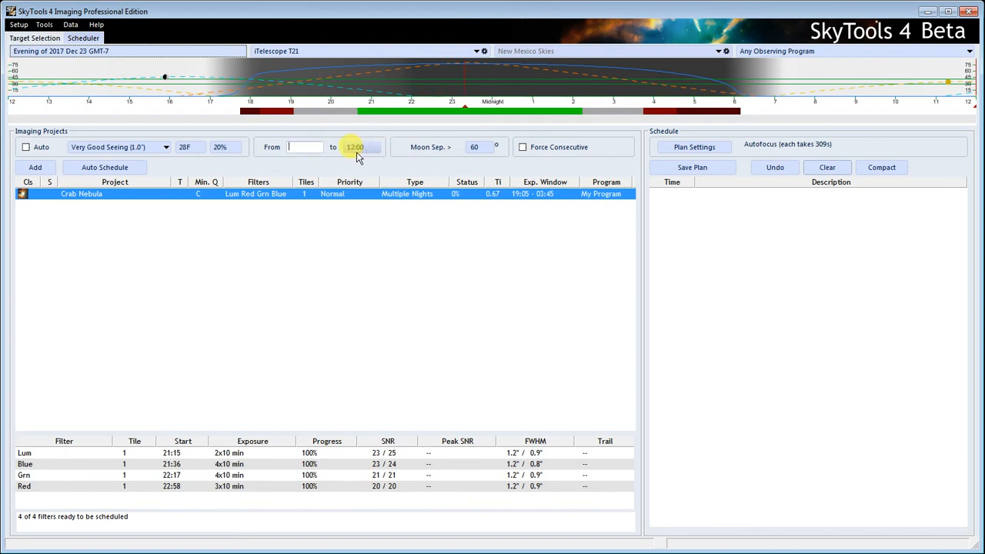
type("23:30")
key("Return")
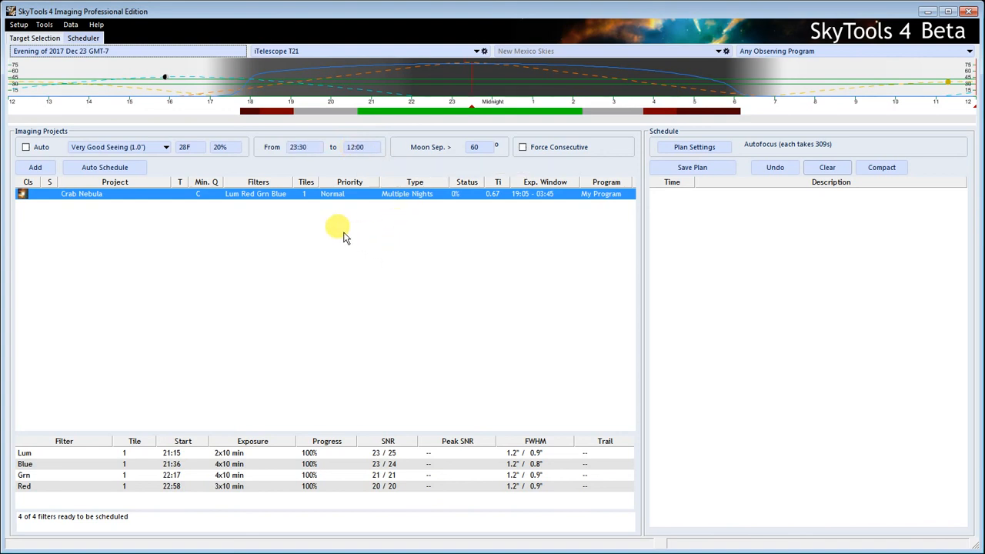
double_click(254, 198)
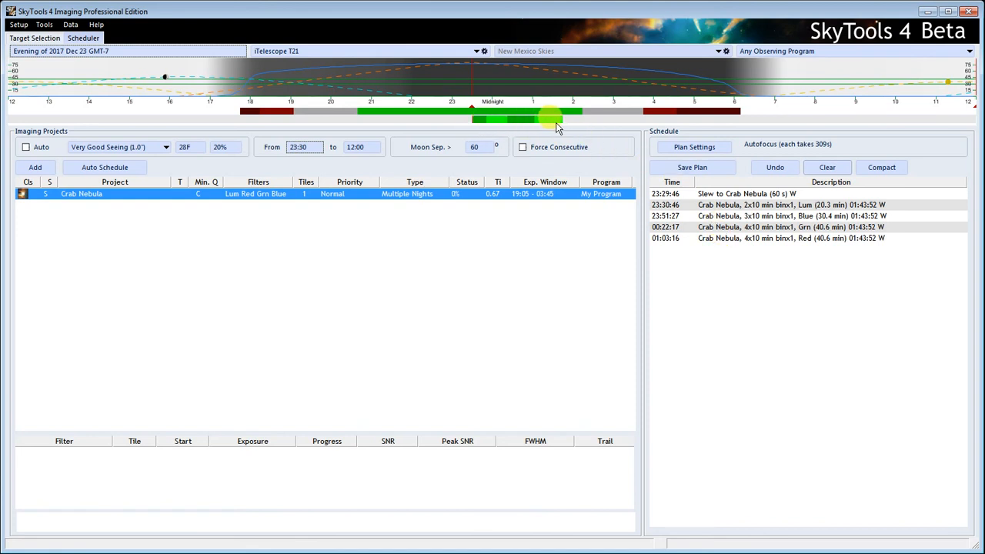
Select the scheduled Crab Nebula exposures and accept the plan settings with Plate Solve on and Normal automatic focusing.
mouse_move(472, 92)
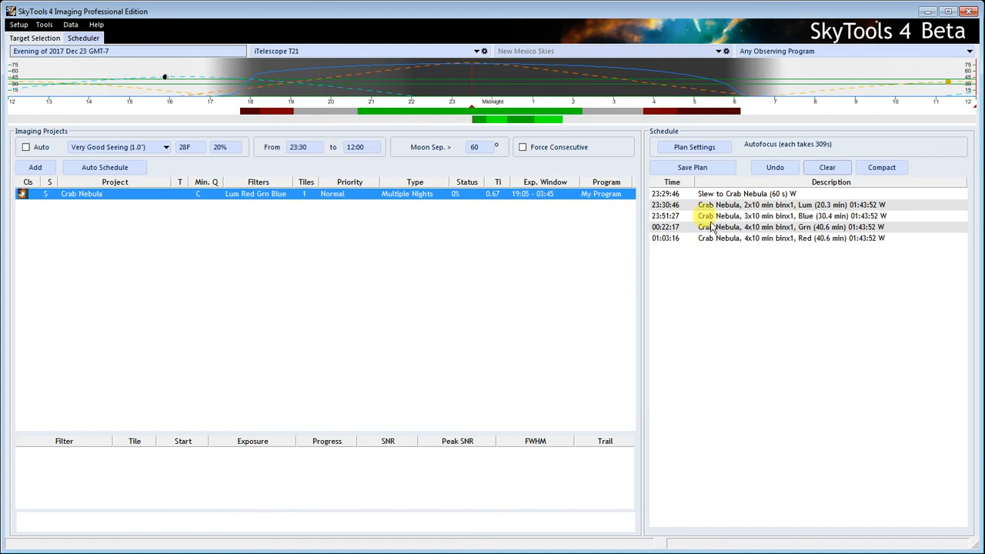
left_click(739, 195)
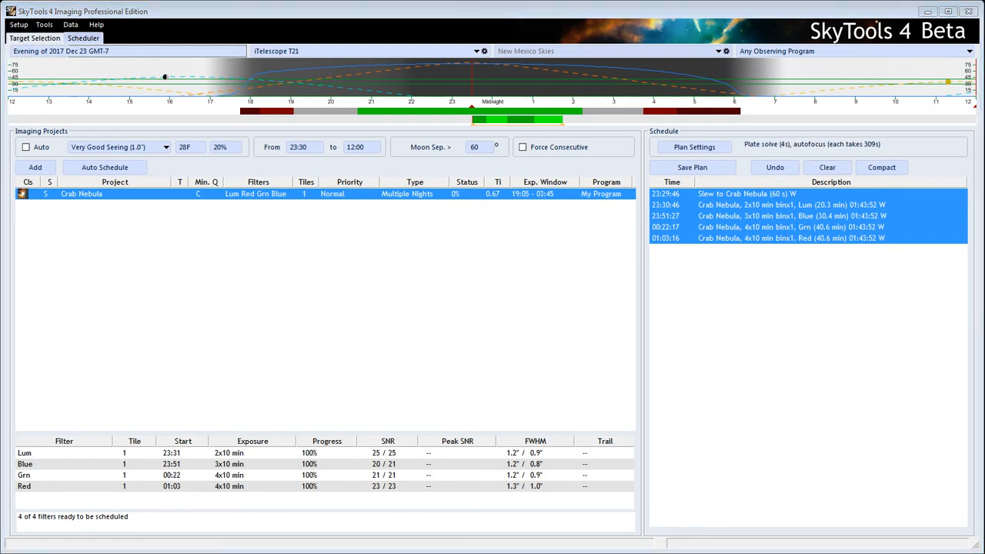
left_click(693, 147)
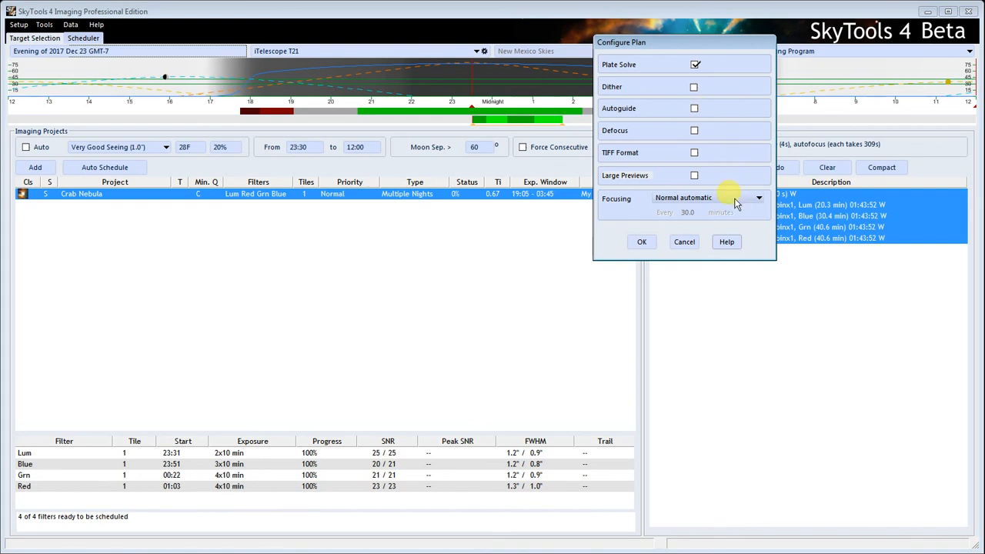
left_click(641, 243)
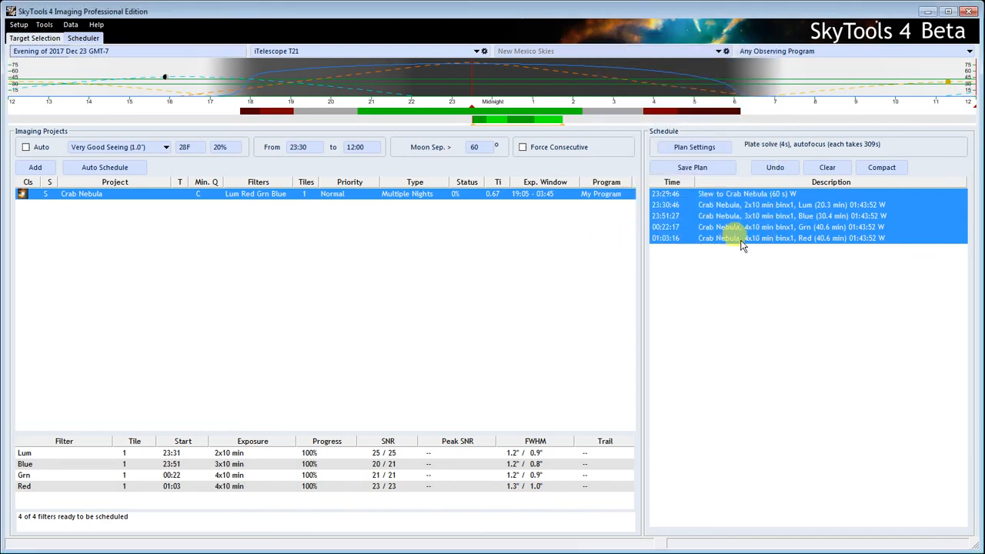
Save the selected Crab Nebula exposures as the ACP plan file "iTelescope T21 2017 Dec 23 2330.txt" in the plans folder.
left_click(709, 170)
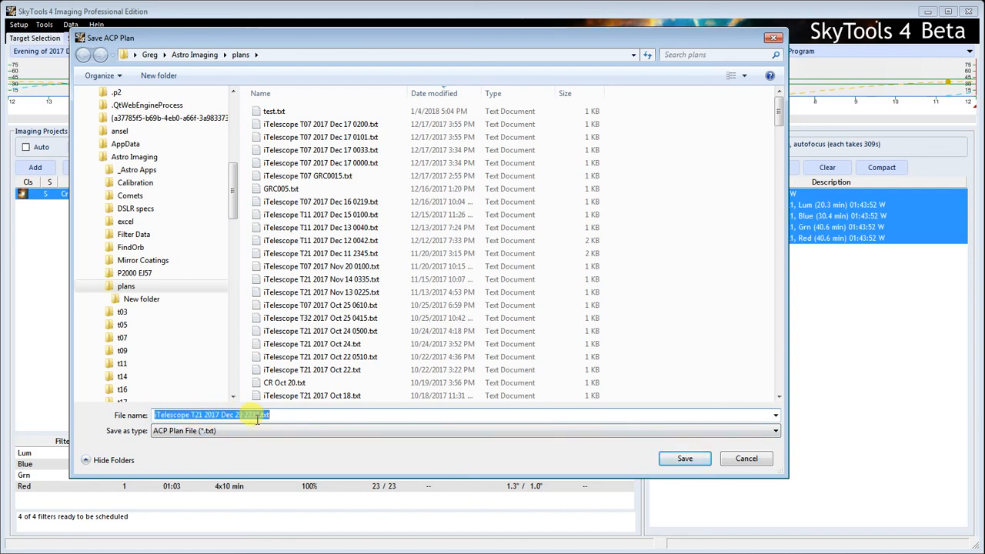
left_click(697, 459)
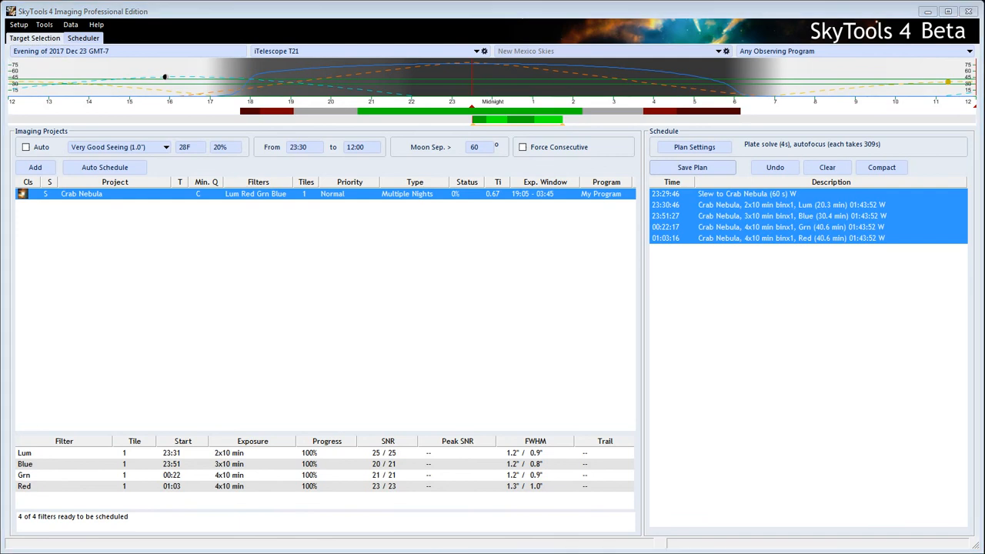
Open iTelescope T21 2017 Dec 23 2330.txt from the plans folder in Notepad, examine its start time and exposure directives, and close both windows.
key("alt+Tab")
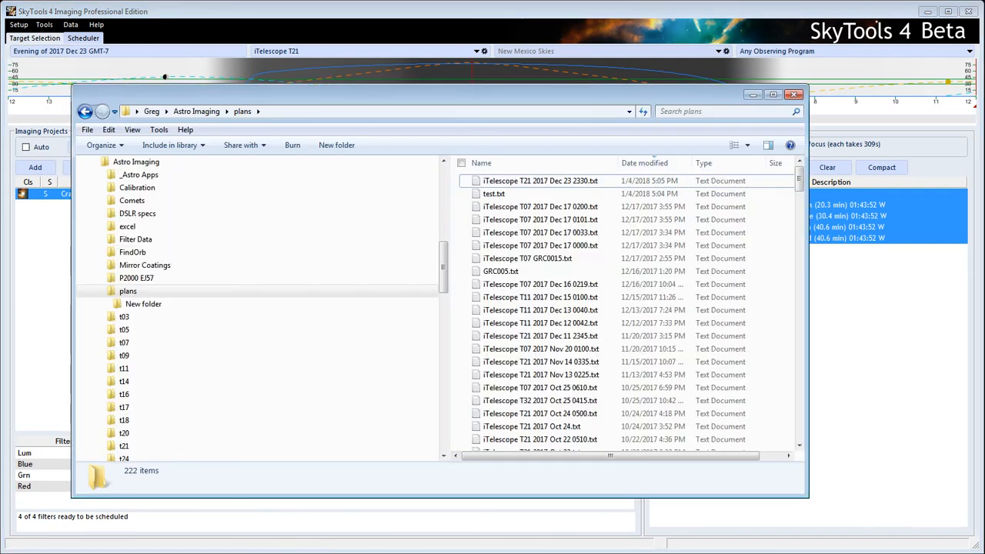
double_click(567, 183)
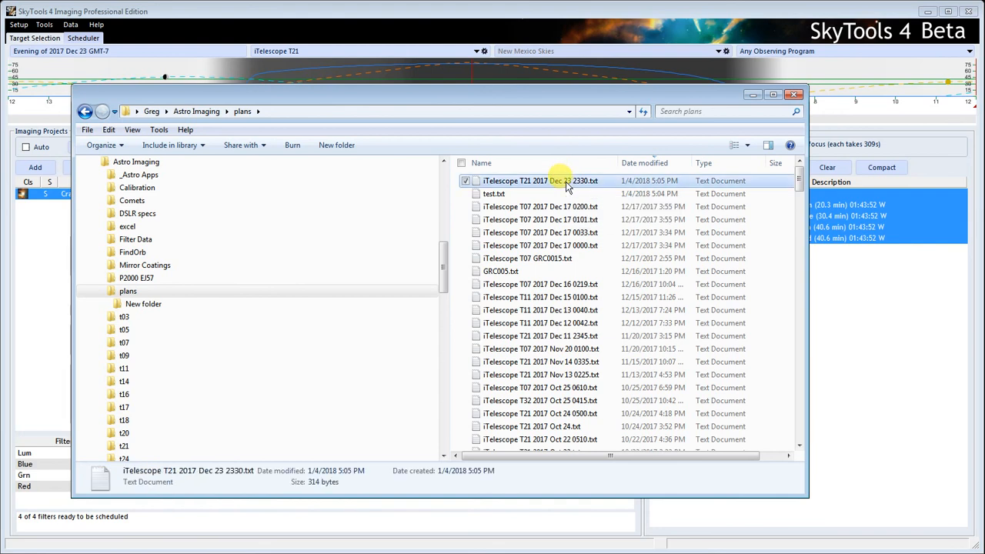
left_click_drag(498, 0, 400, 44)
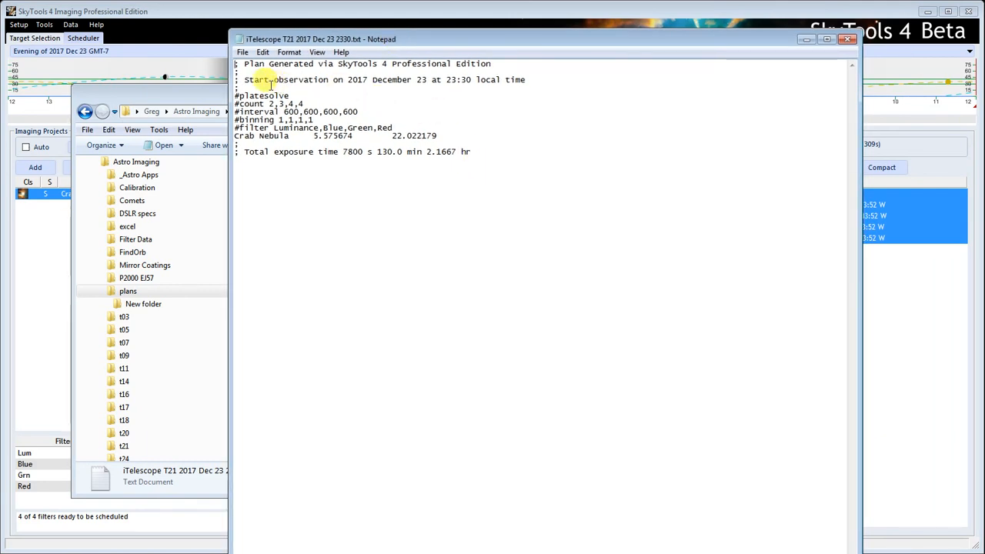
left_click_drag(348, 80, 530, 80)
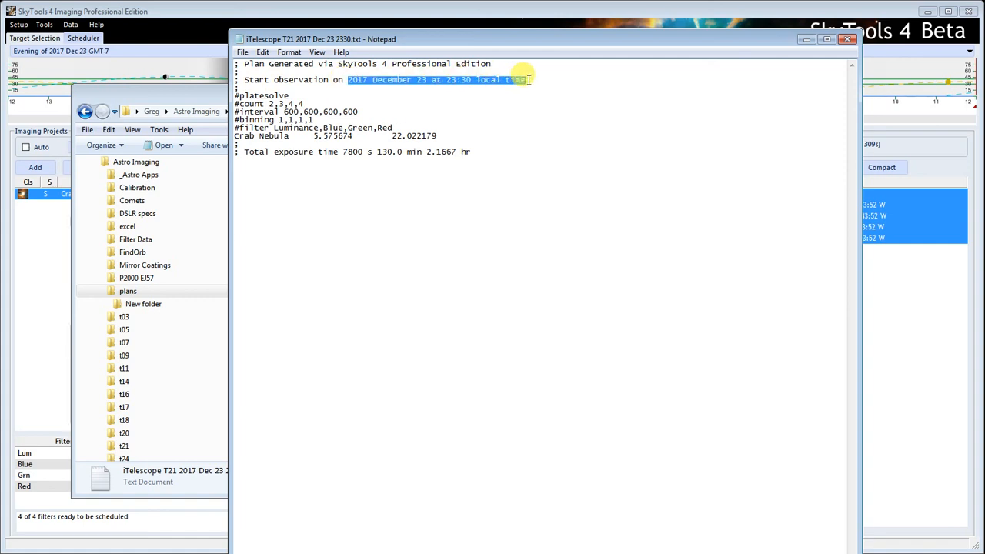
left_click(431, 94)
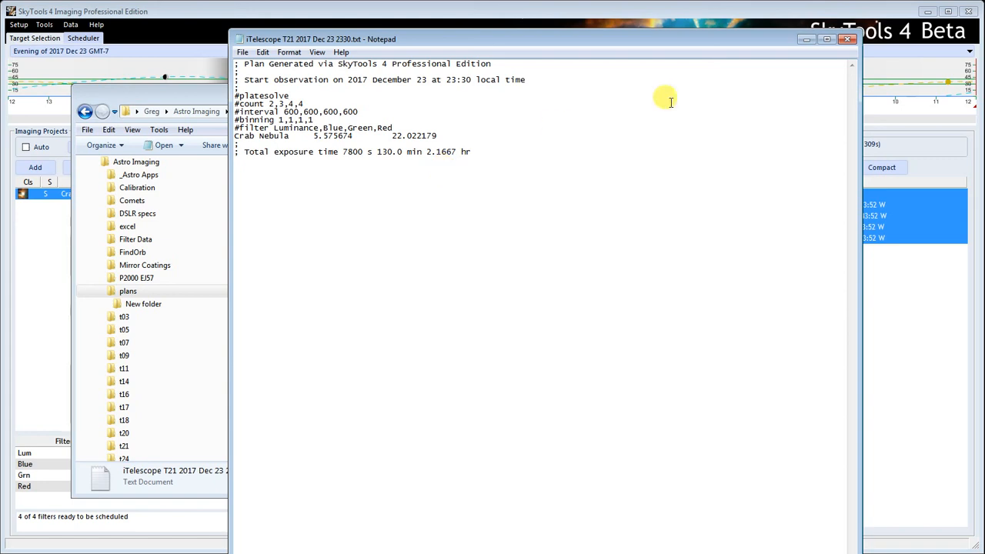
left_click(850, 38)
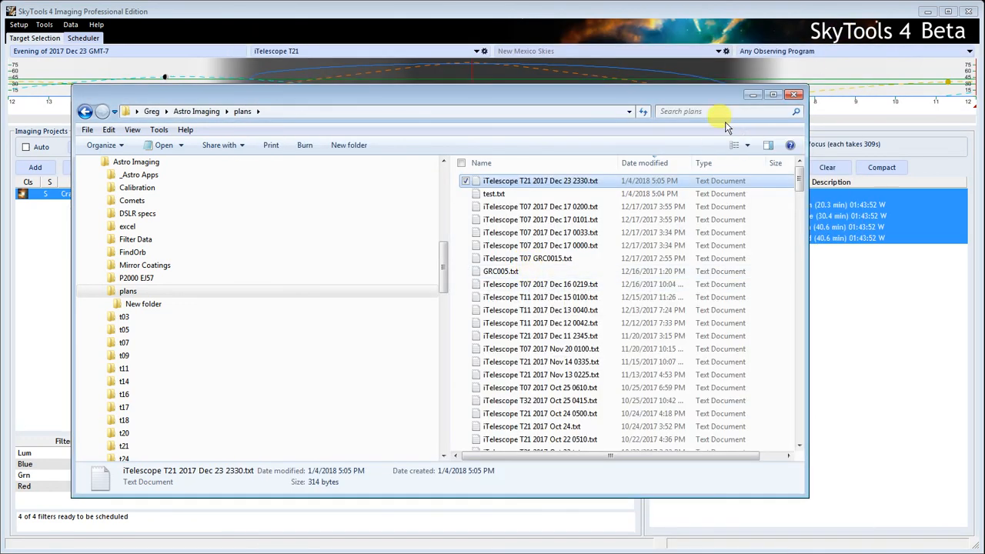
left_click(794, 94)
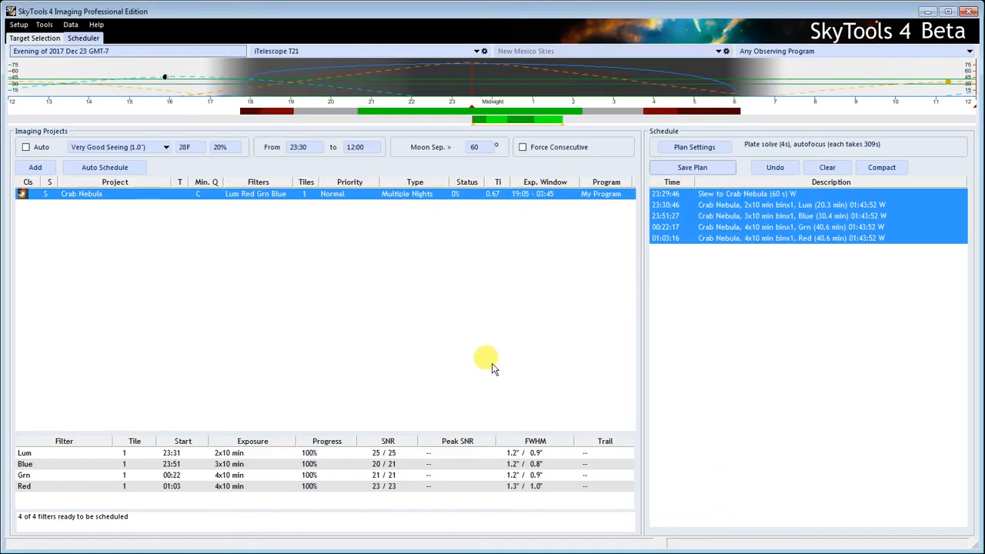